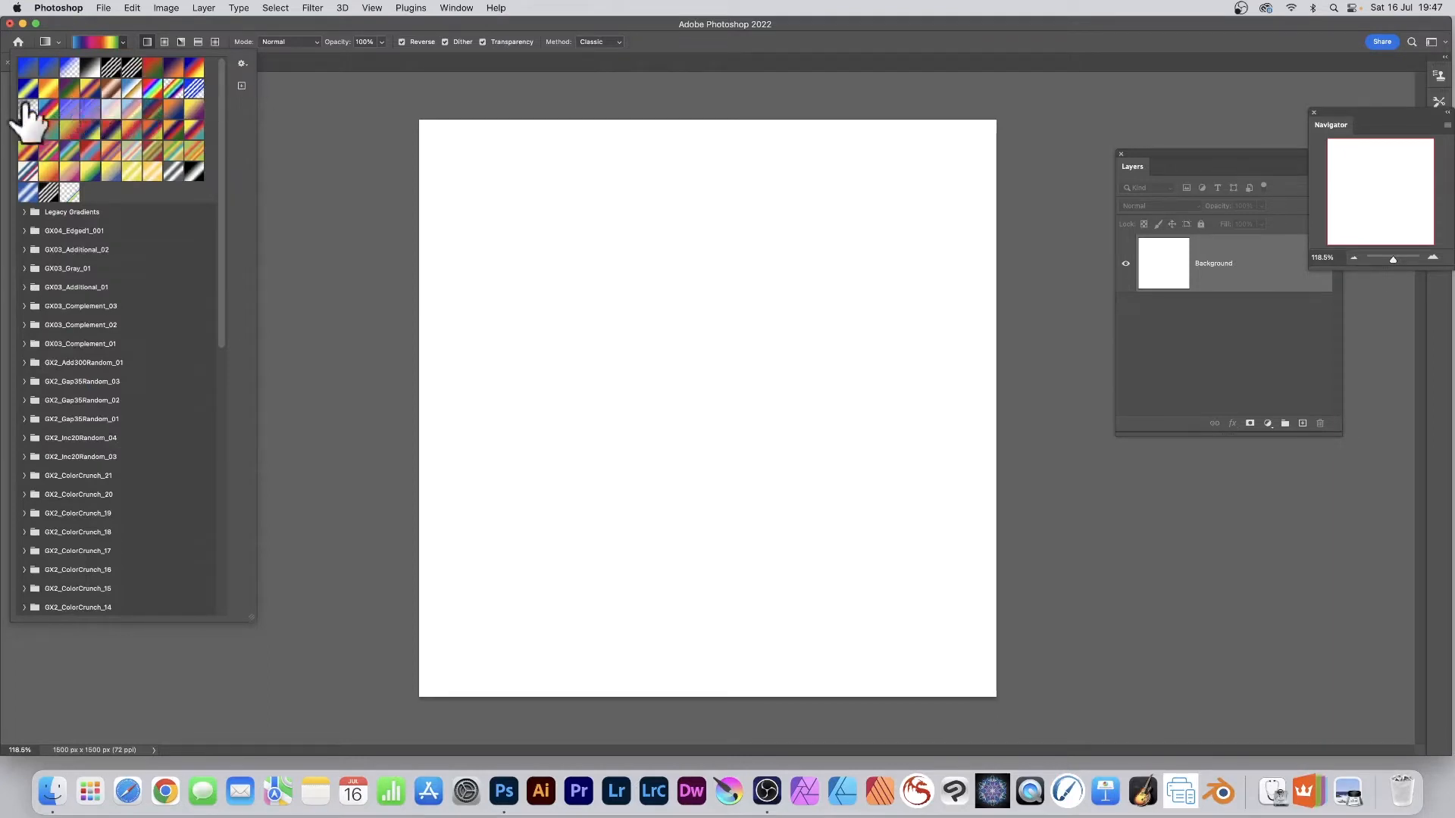
Fill the canvas with a diagonal rainbow linear gradient and overlay three more at different angles in Difference mode
{"action": "left_click", "coordinate": [242, 38]}
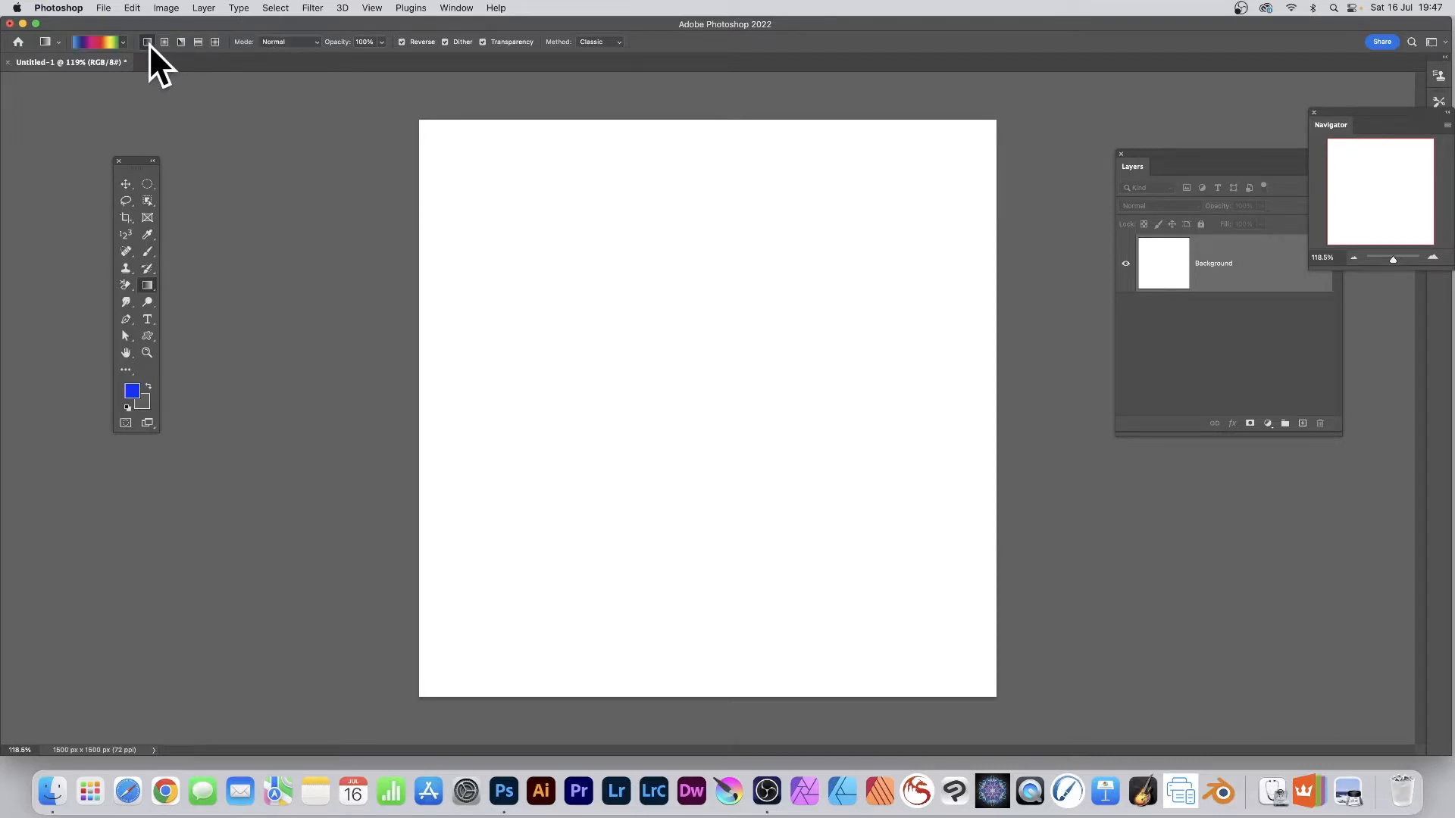
{"action": "left_click_drag", "start_coordinate": [530, 208], "coordinate": [903, 382]}
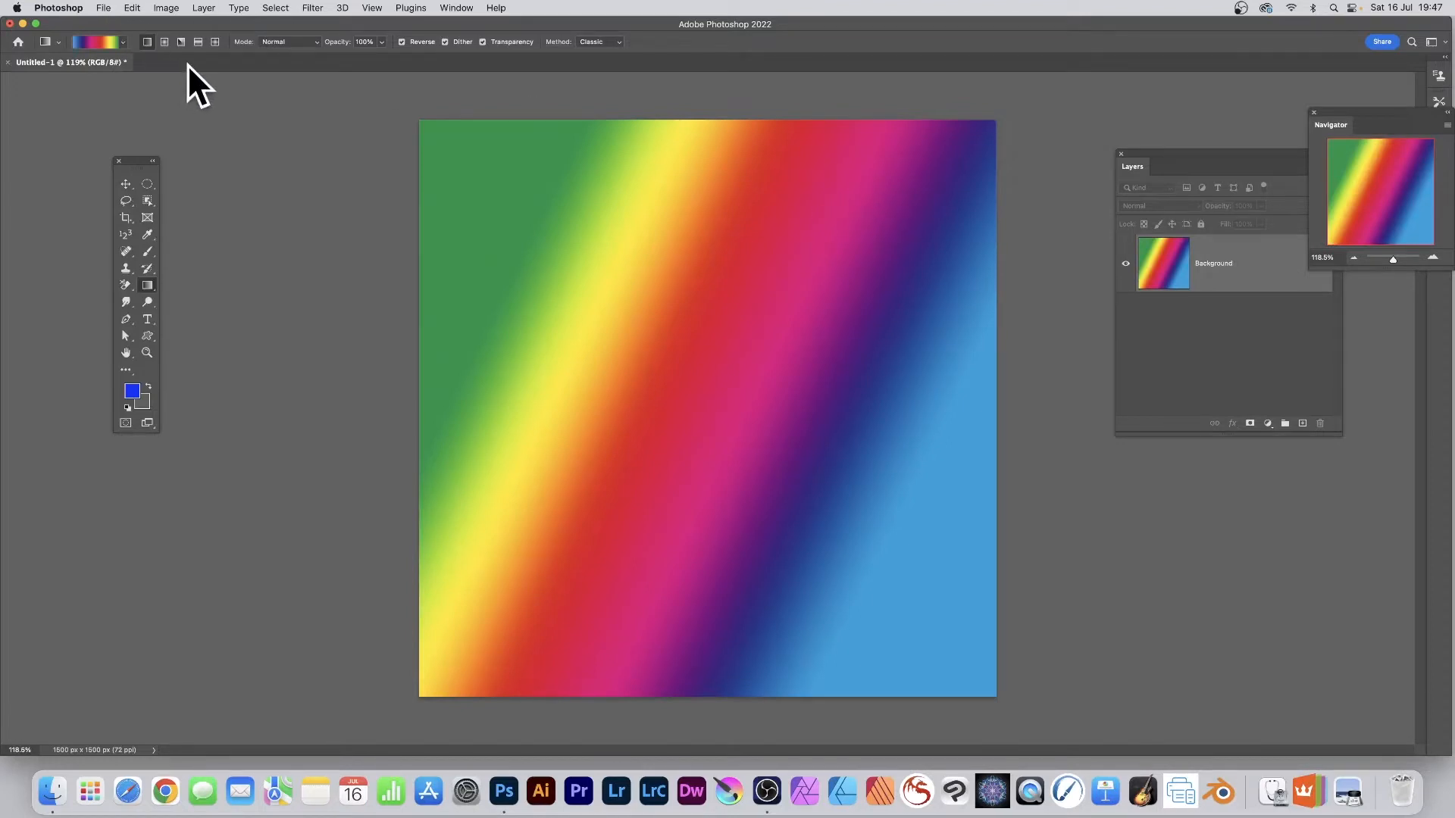
{"action": "left_click", "coordinate": [294, 43]}
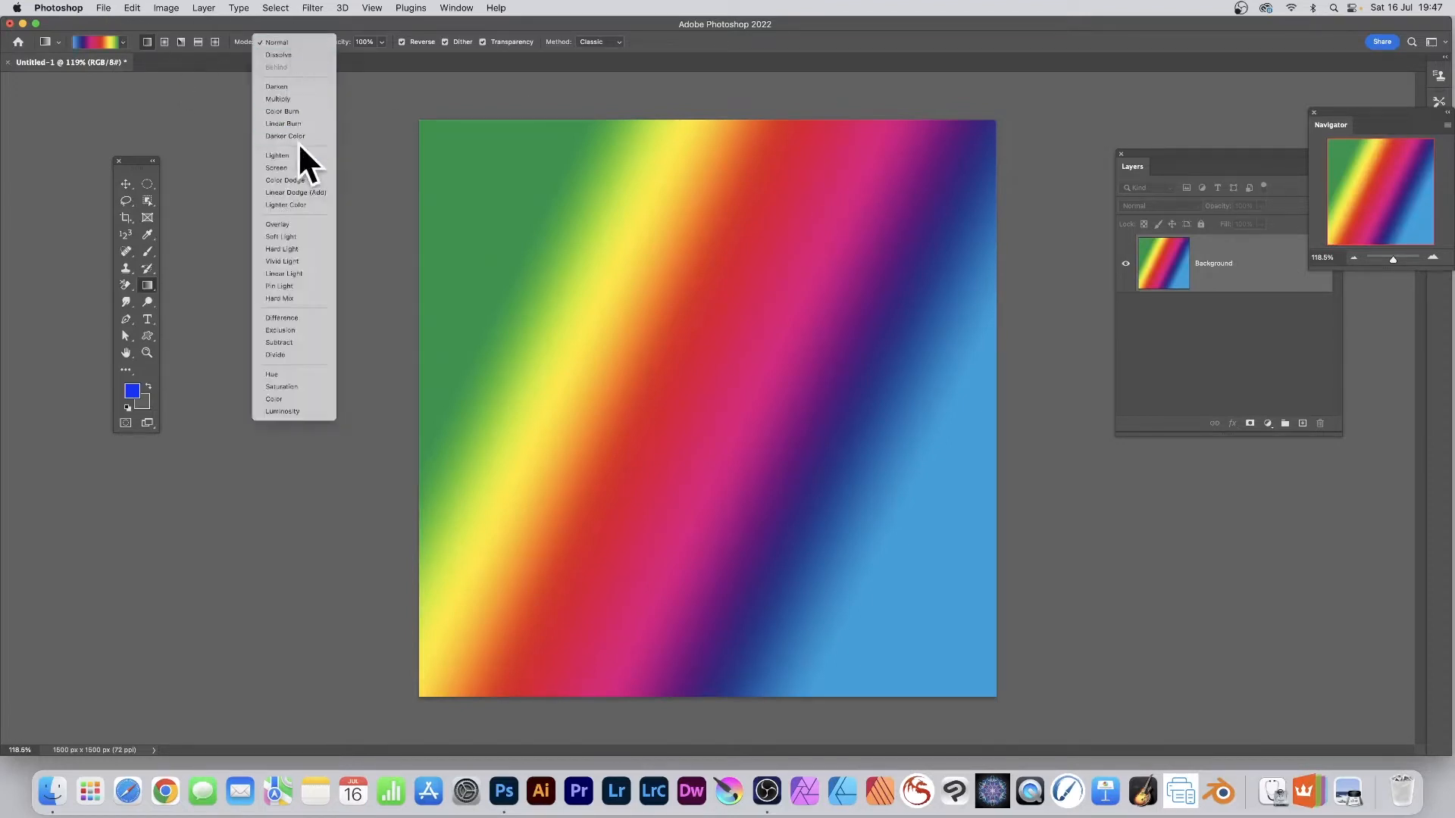
{"action": "left_click", "coordinate": [297, 316]}
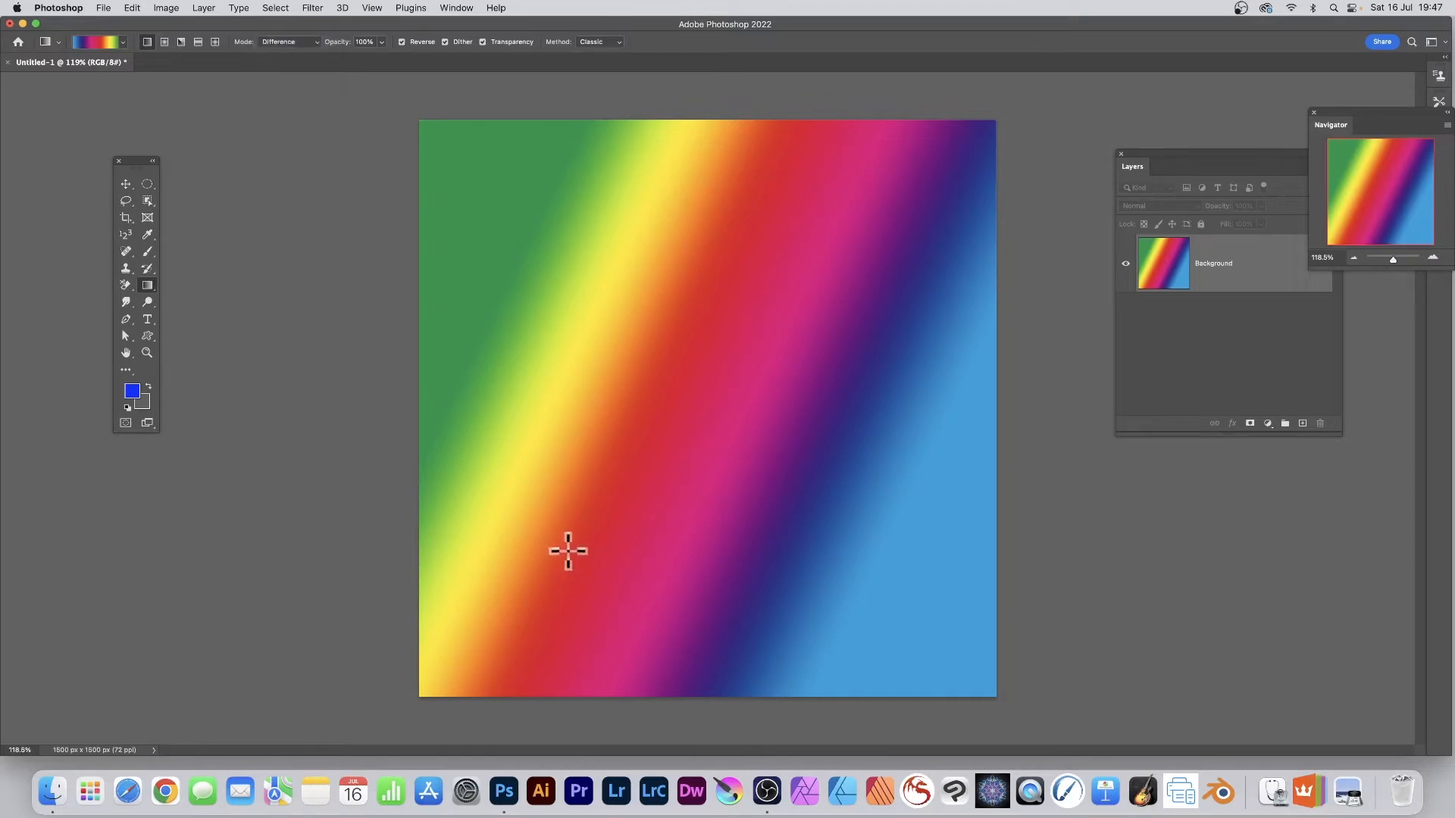
{"action": "left_click_drag", "start_coordinate": [568, 550], "coordinate": [887, 239]}
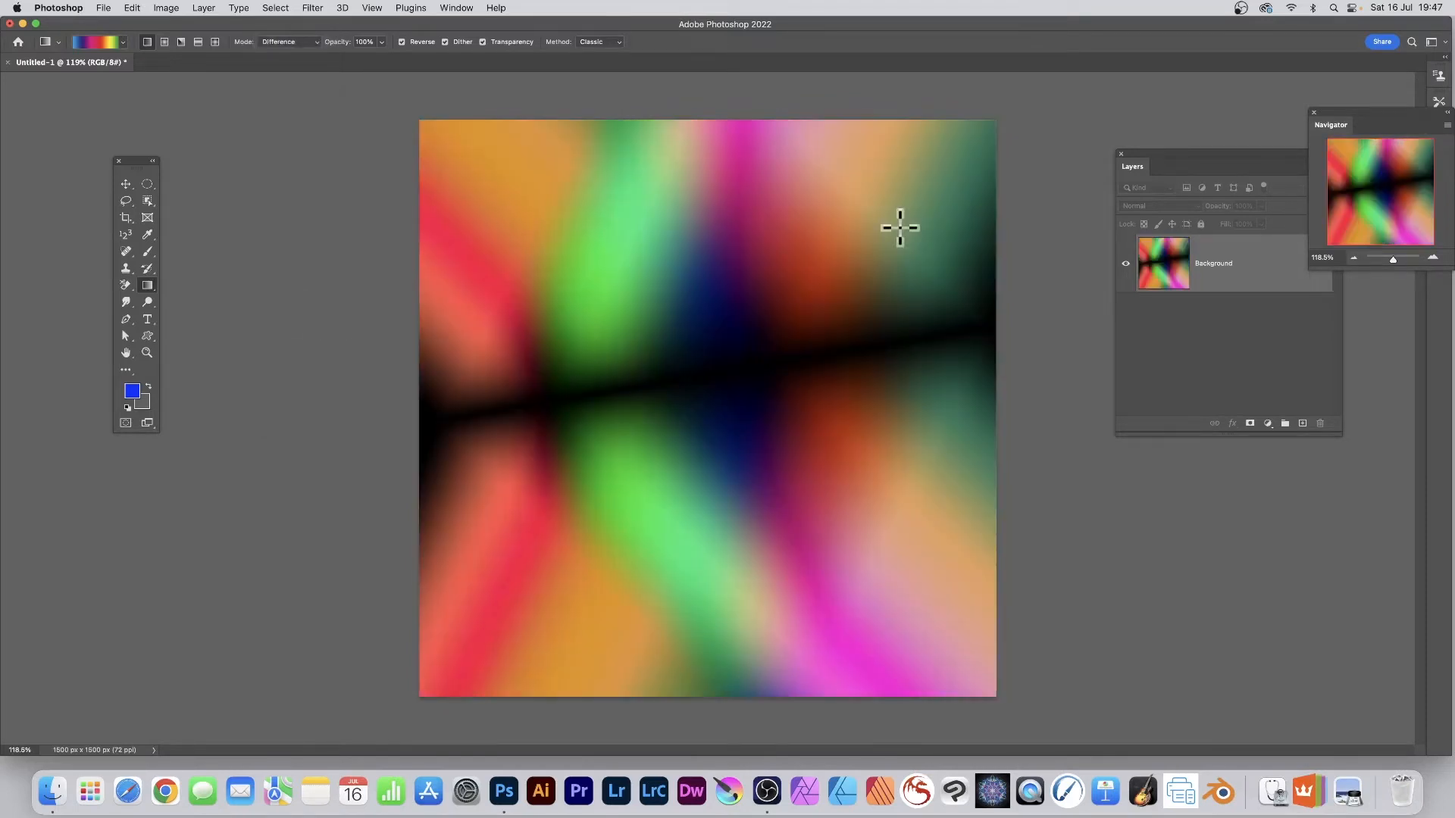
{"action": "left_click_drag", "start_coordinate": [876, 528], "coordinate": [523, 243]}
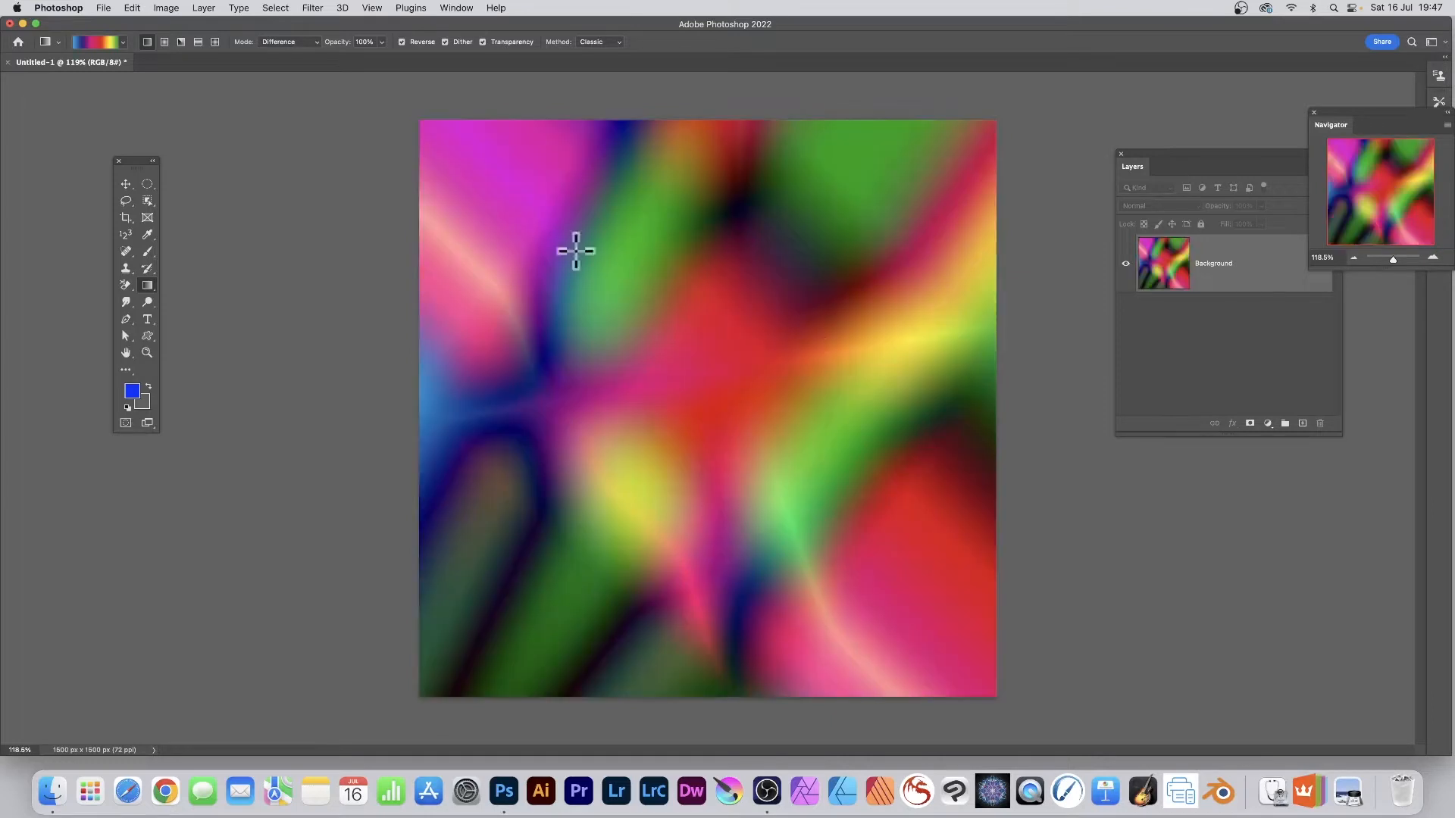
{"action": "left_click_drag", "start_coordinate": [722, 439], "coordinate": [558, 260]}
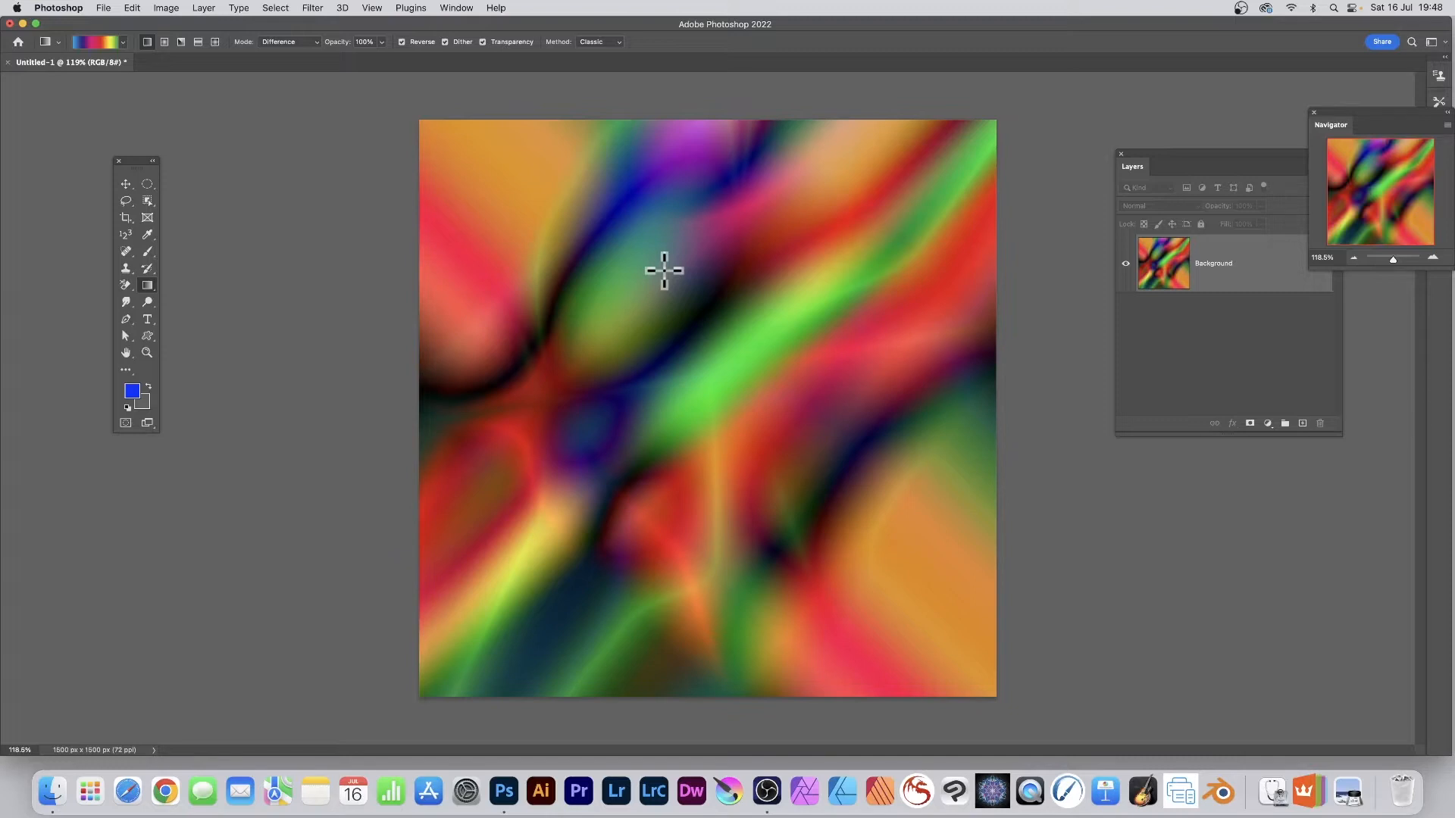
Start the Liquify filter and warp the image's left side inward towards the centre with large Forward Warp strokes
{"action": "left_click", "coordinate": [312, 9]}
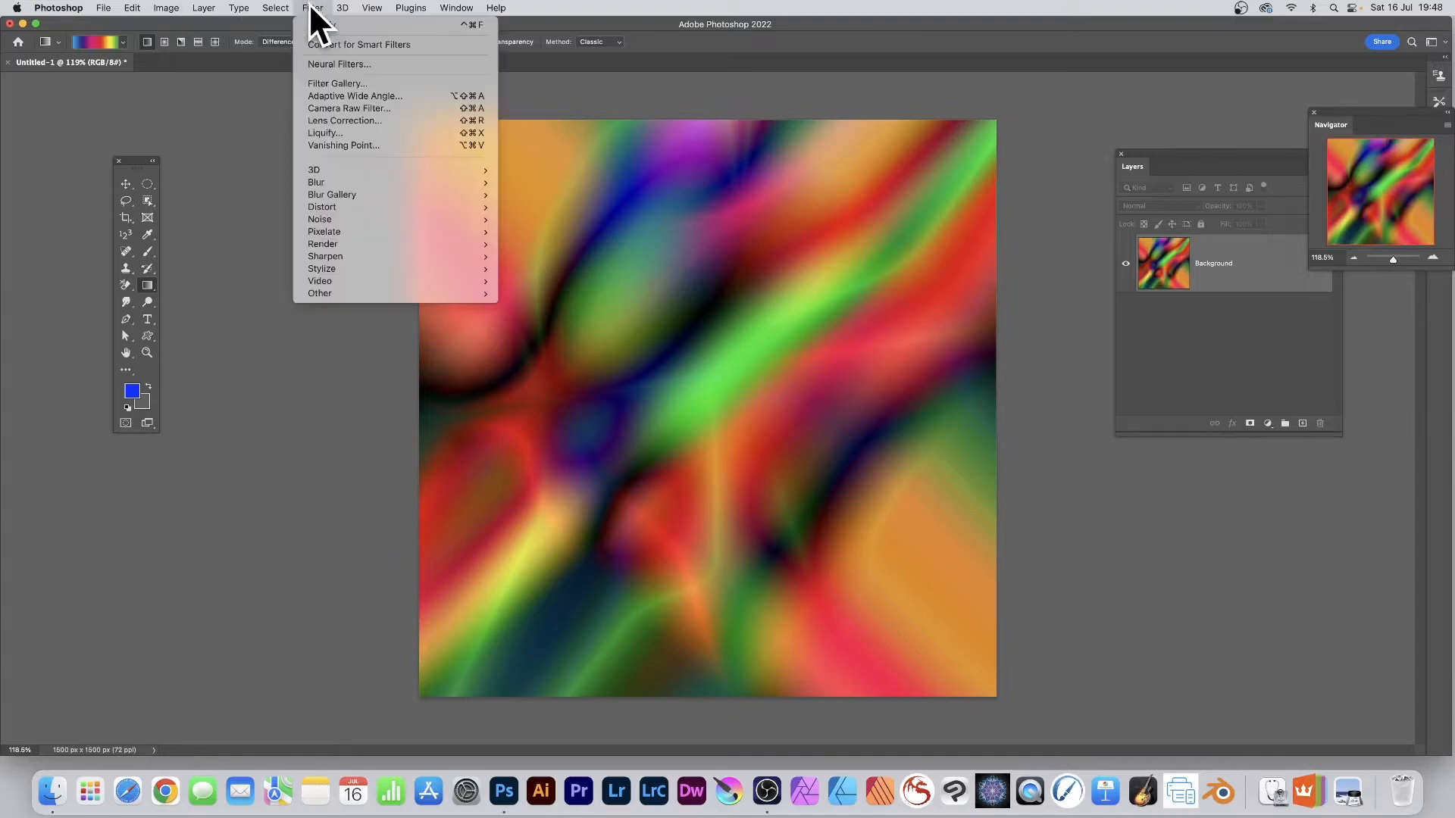
{"action": "left_click", "coordinate": [326, 135]}
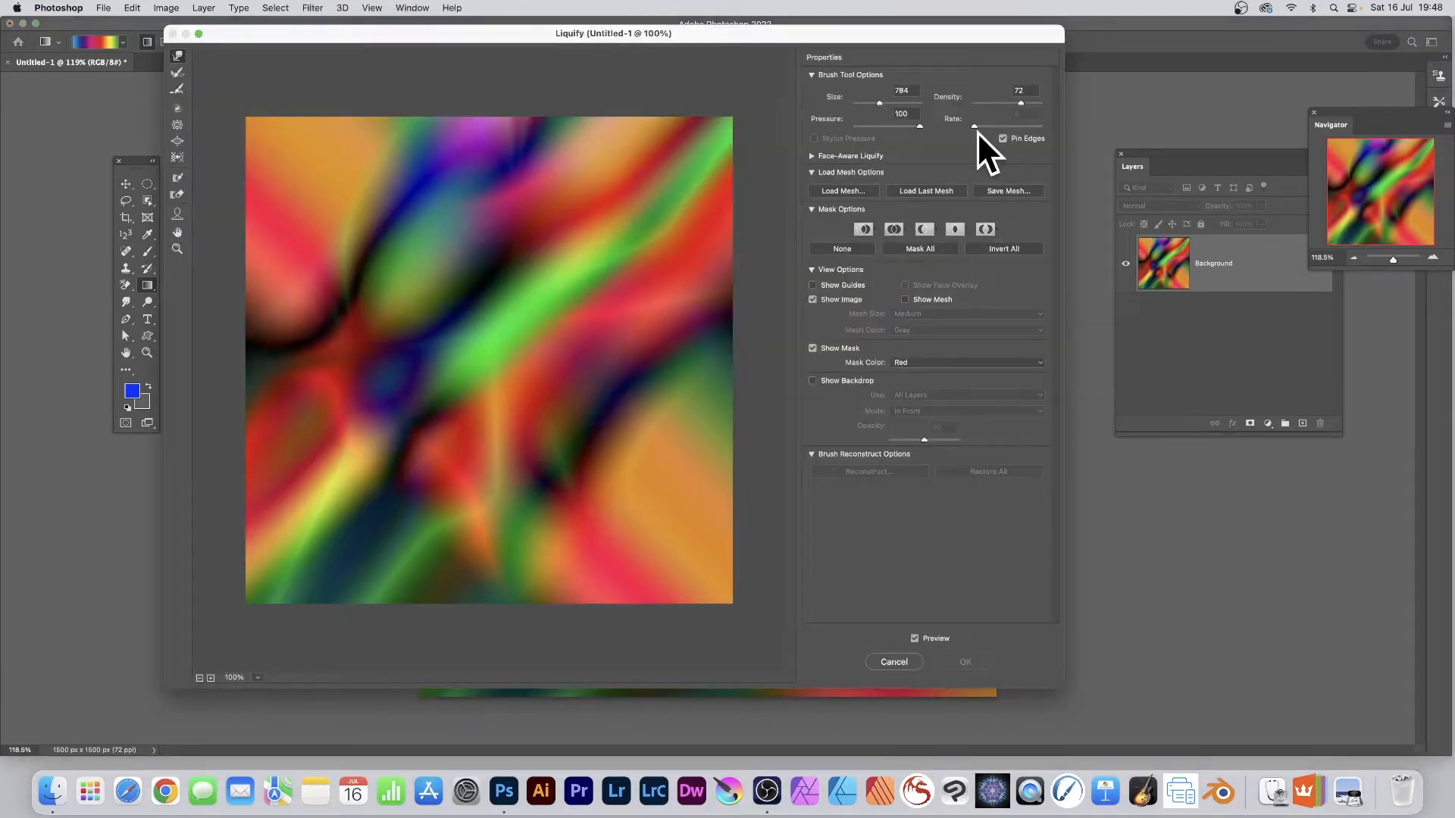
{"action": "mouse_move", "coordinate": [725, 35]}
{"action": "left_mouse_down"}
{"action": "mouse_move", "coordinate": [798, 48]}
{"action": "mouse_move", "coordinate": [691, 43]}
{"action": "left_mouse_up"}
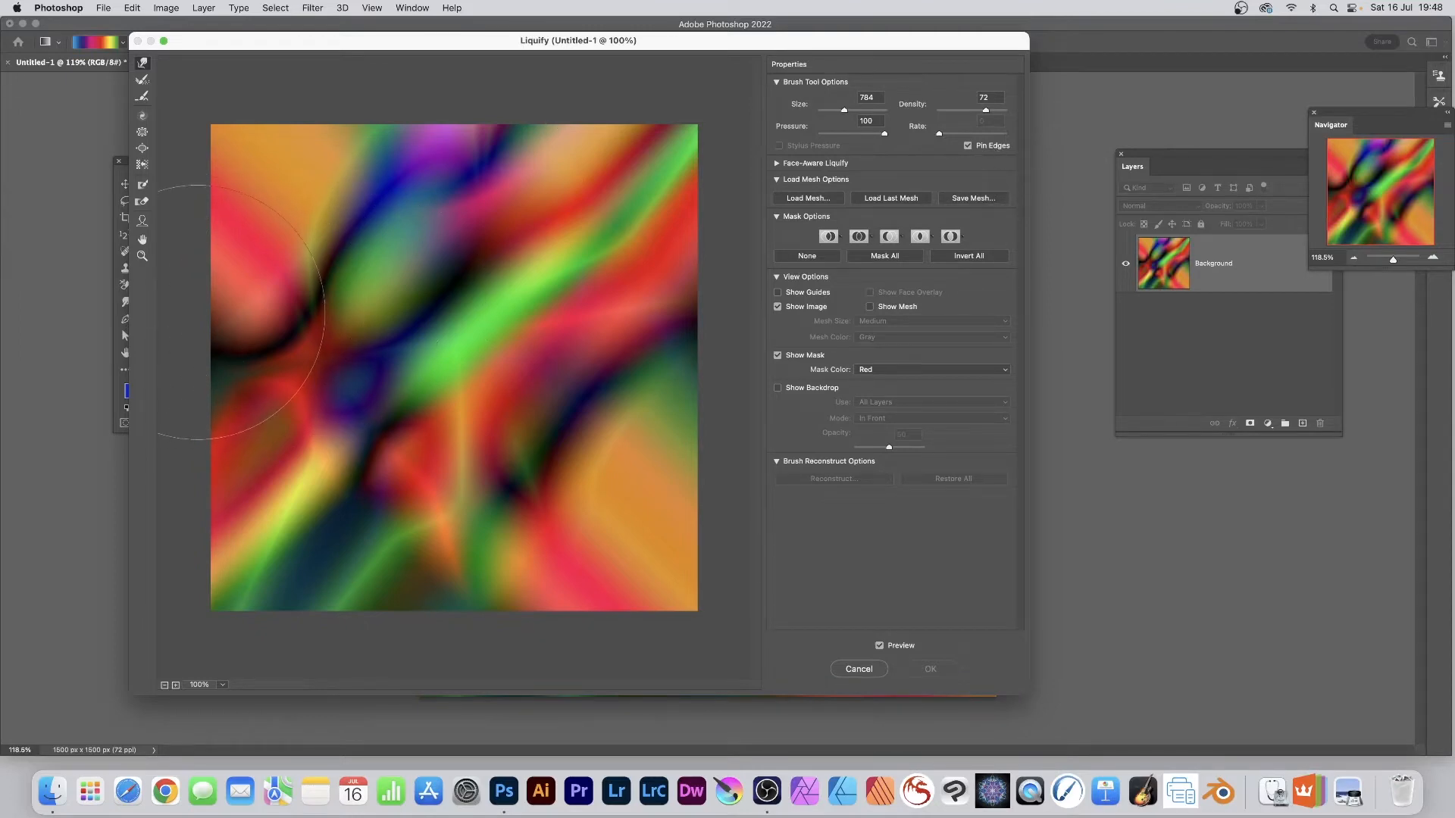
{"action": "mouse_move", "coordinate": [205, 311]}
{"action": "left_mouse_down"}
{"action": "mouse_move", "coordinate": [365, 310]}
{"action": "mouse_move", "coordinate": [316, 416]}
{"action": "mouse_move", "coordinate": [348, 419]}
{"action": "left_mouse_up"}
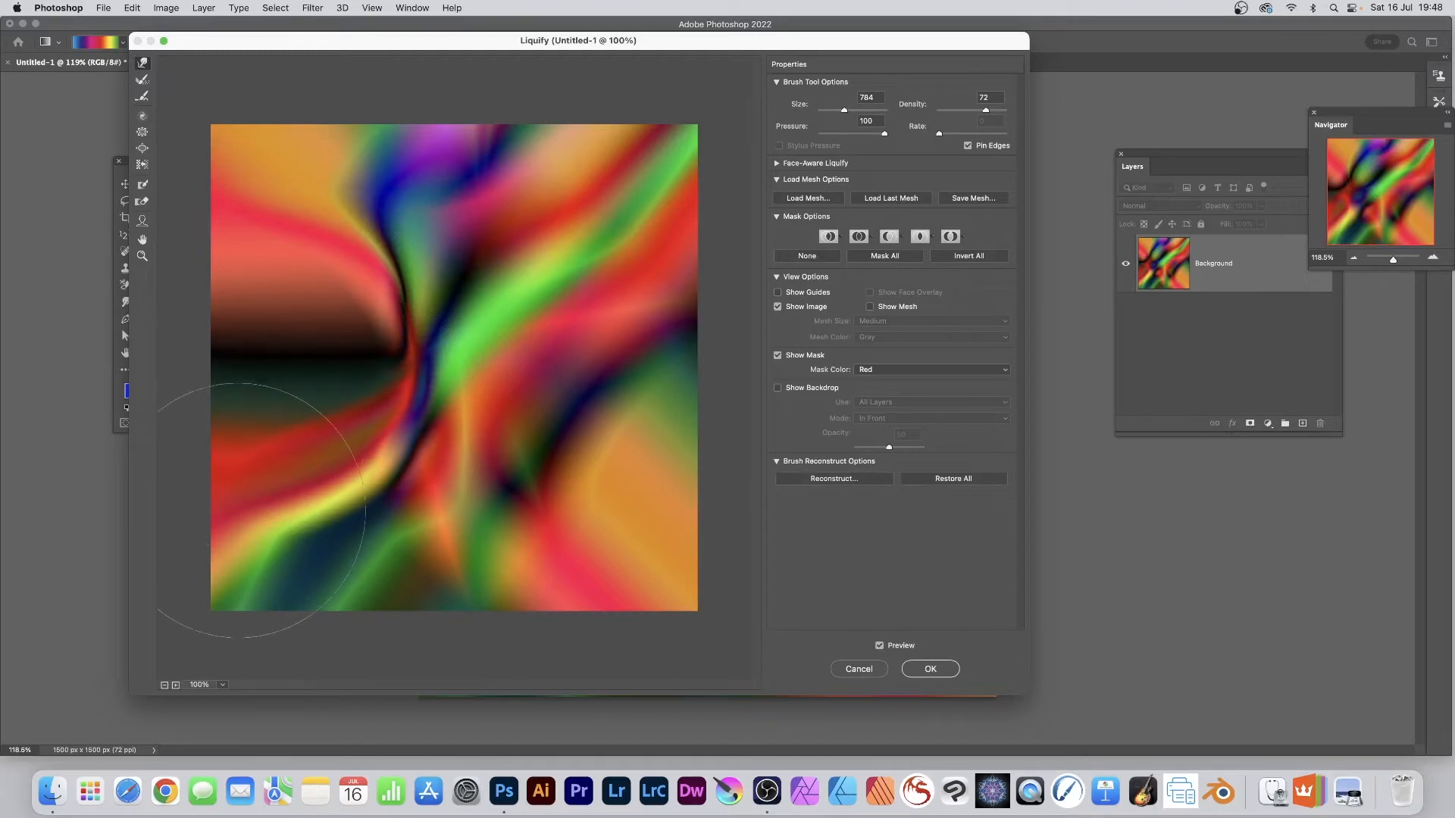
{"action": "left_click_drag", "start_coordinate": [248, 500], "coordinate": [343, 481]}
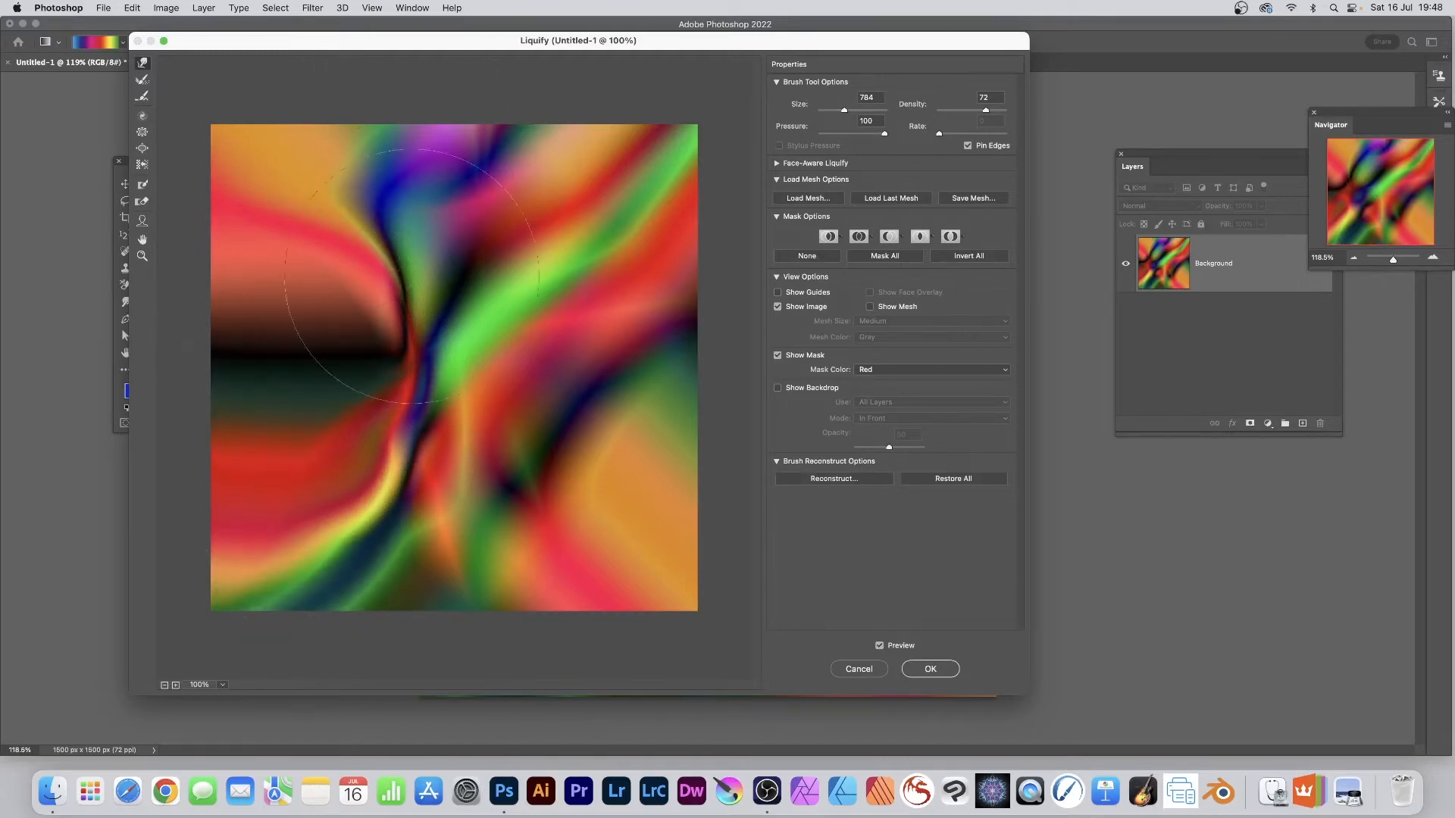
Warp the image's right side inward from the lower to the upper corner, squeezing the colours into a narrow central band
{"action": "left_click_drag", "start_coordinate": [672, 533], "coordinate": [536, 521]}
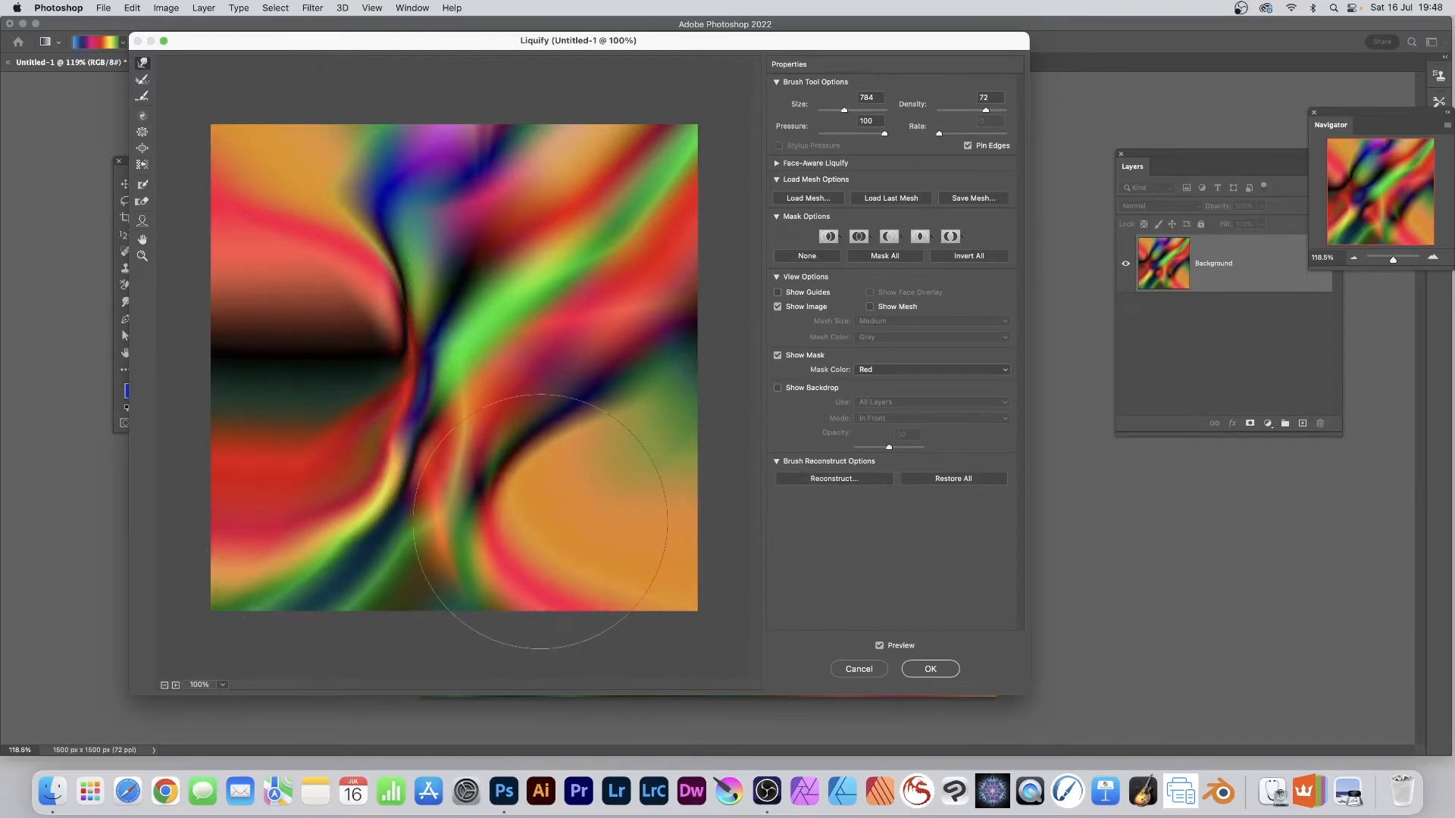
{"action": "left_click_drag", "start_coordinate": [660, 465], "coordinate": [494, 436]}
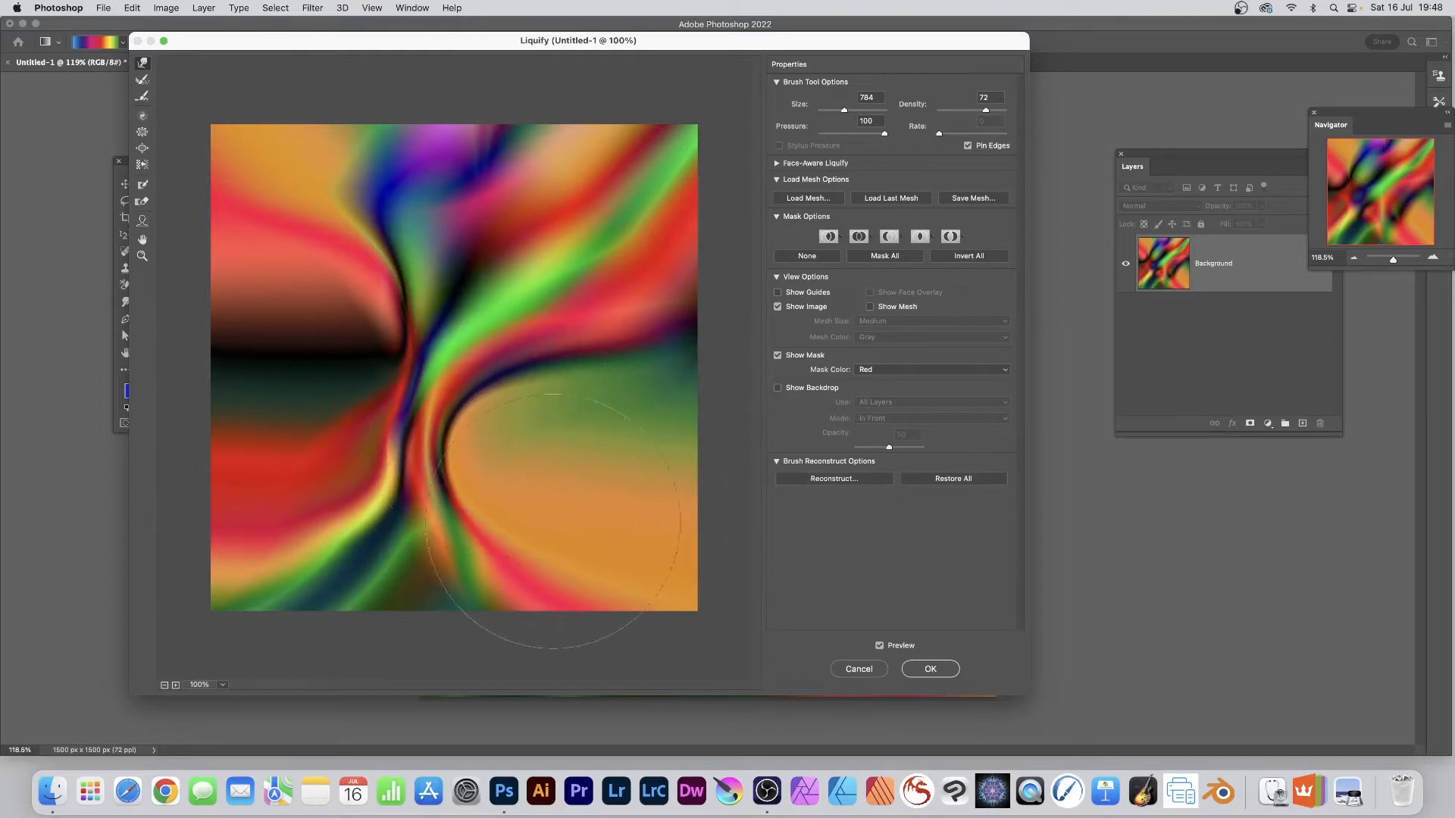
{"action": "left_click_drag", "start_coordinate": [563, 549], "coordinate": [464, 538]}
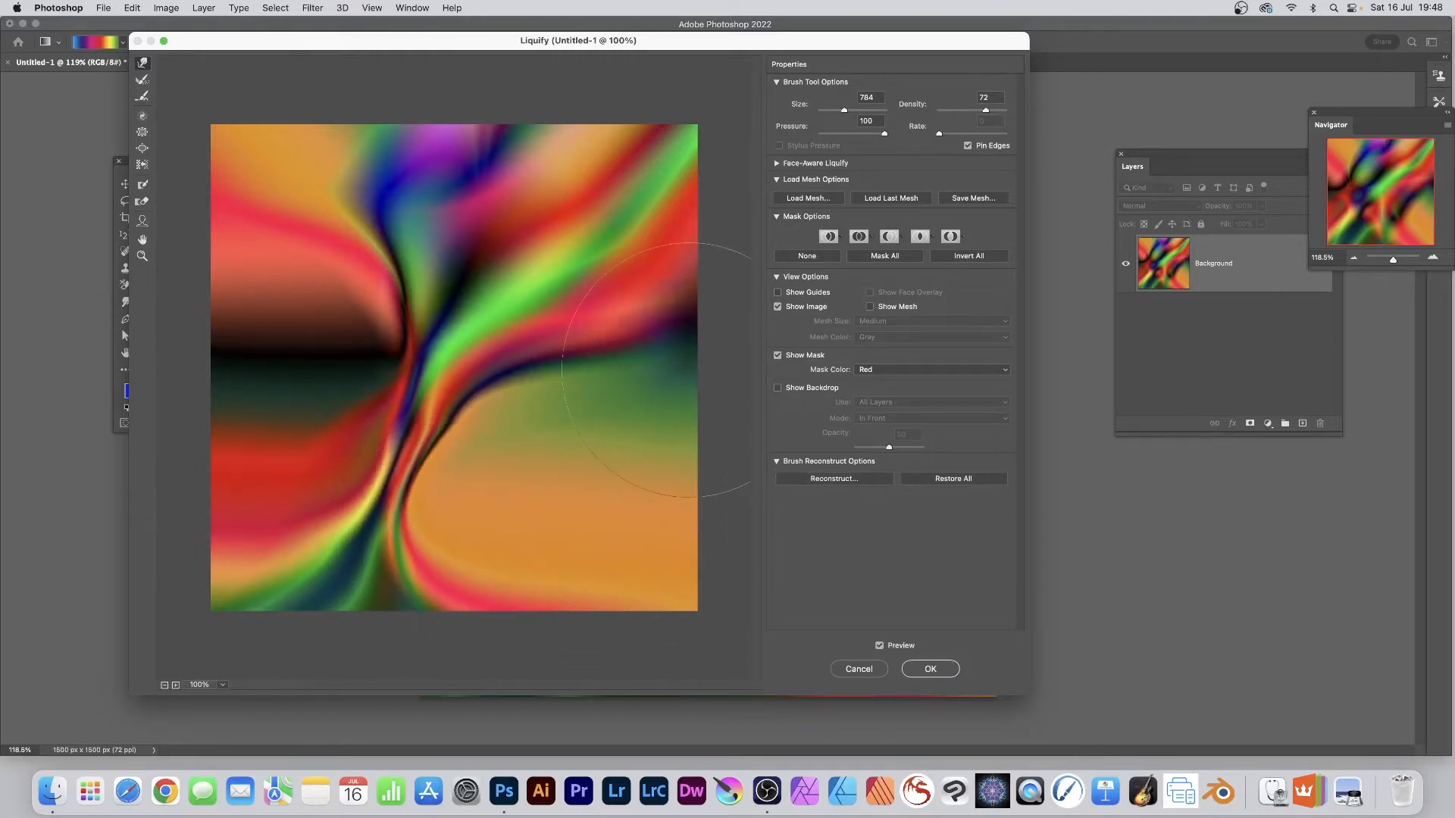
{"action": "left_click_drag", "start_coordinate": [606, 333], "coordinate": [485, 328]}
{"action": "left_click_drag", "start_coordinate": [667, 235], "coordinate": [500, 211]}
{"action": "left_click_drag", "start_coordinate": [708, 175], "coordinate": [519, 143]}
{"action": "left_click_drag", "start_coordinate": [683, 142], "coordinate": [530, 91]}
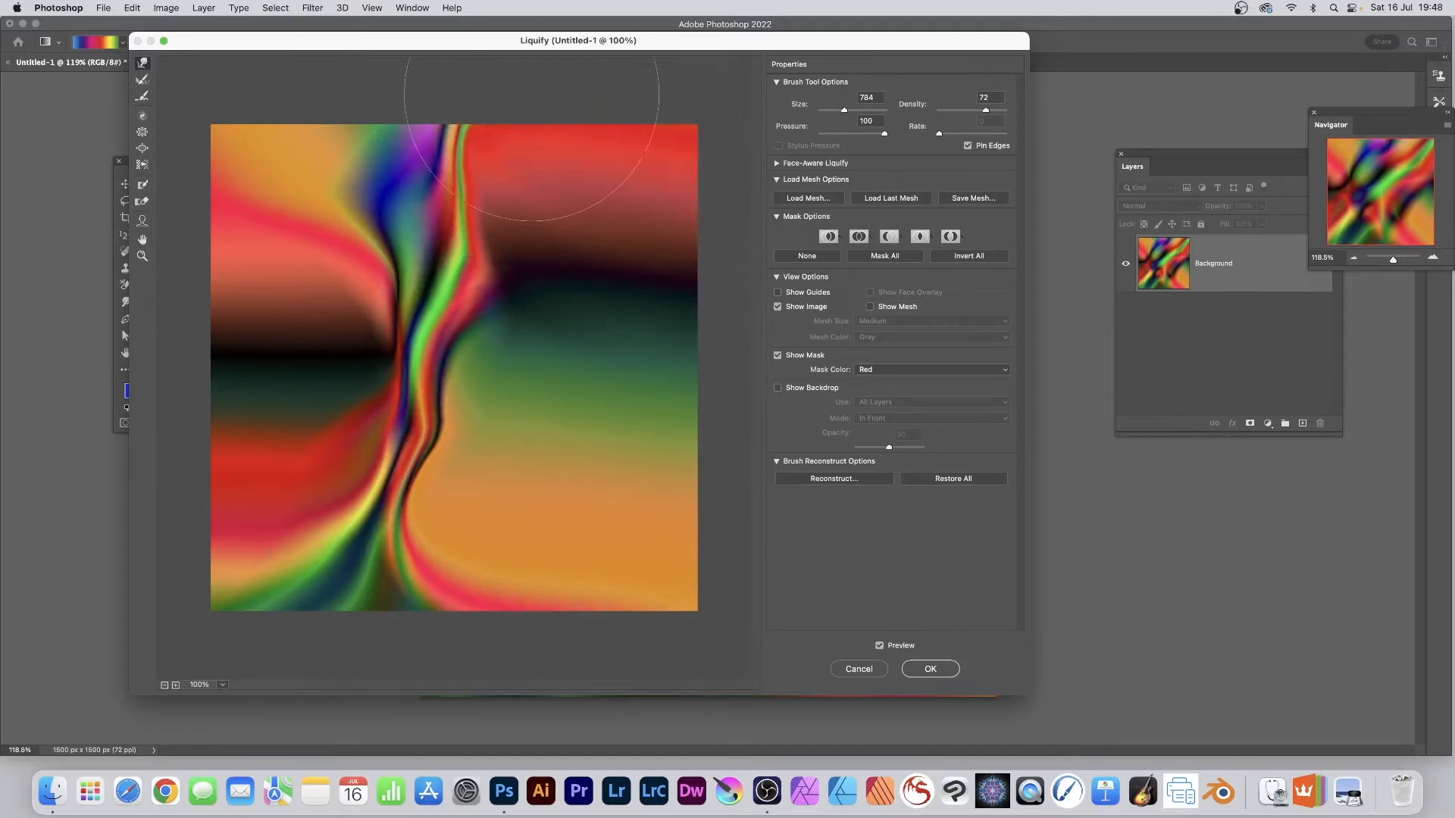
Bend the central colour band into a wavy vertical S-curve and apply the Liquify distortion
{"action": "left_click_drag", "start_coordinate": [284, 181], "coordinate": [355, 175]}
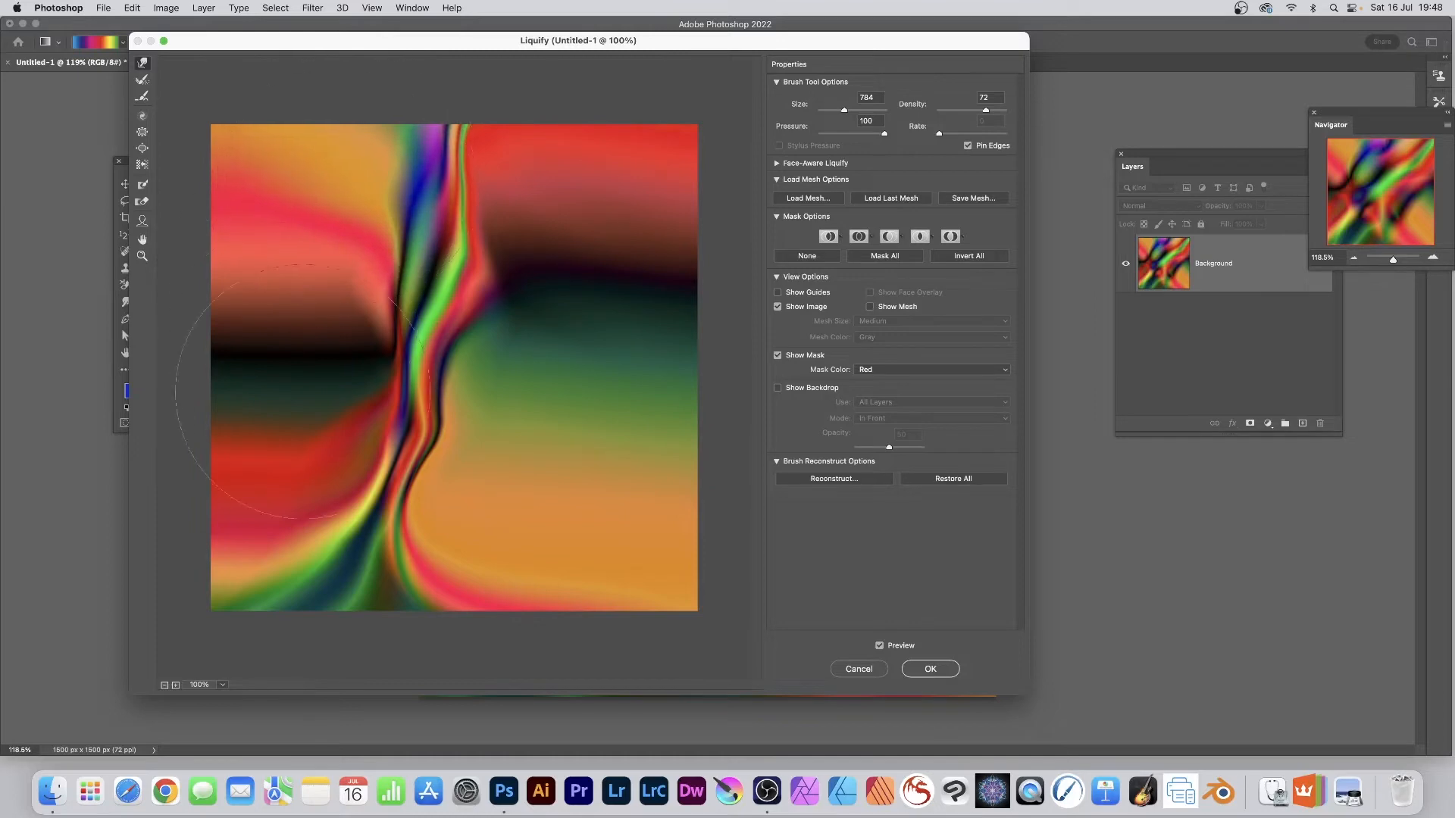
{"action": "left_click_drag", "start_coordinate": [354, 428], "coordinate": [446, 426]}
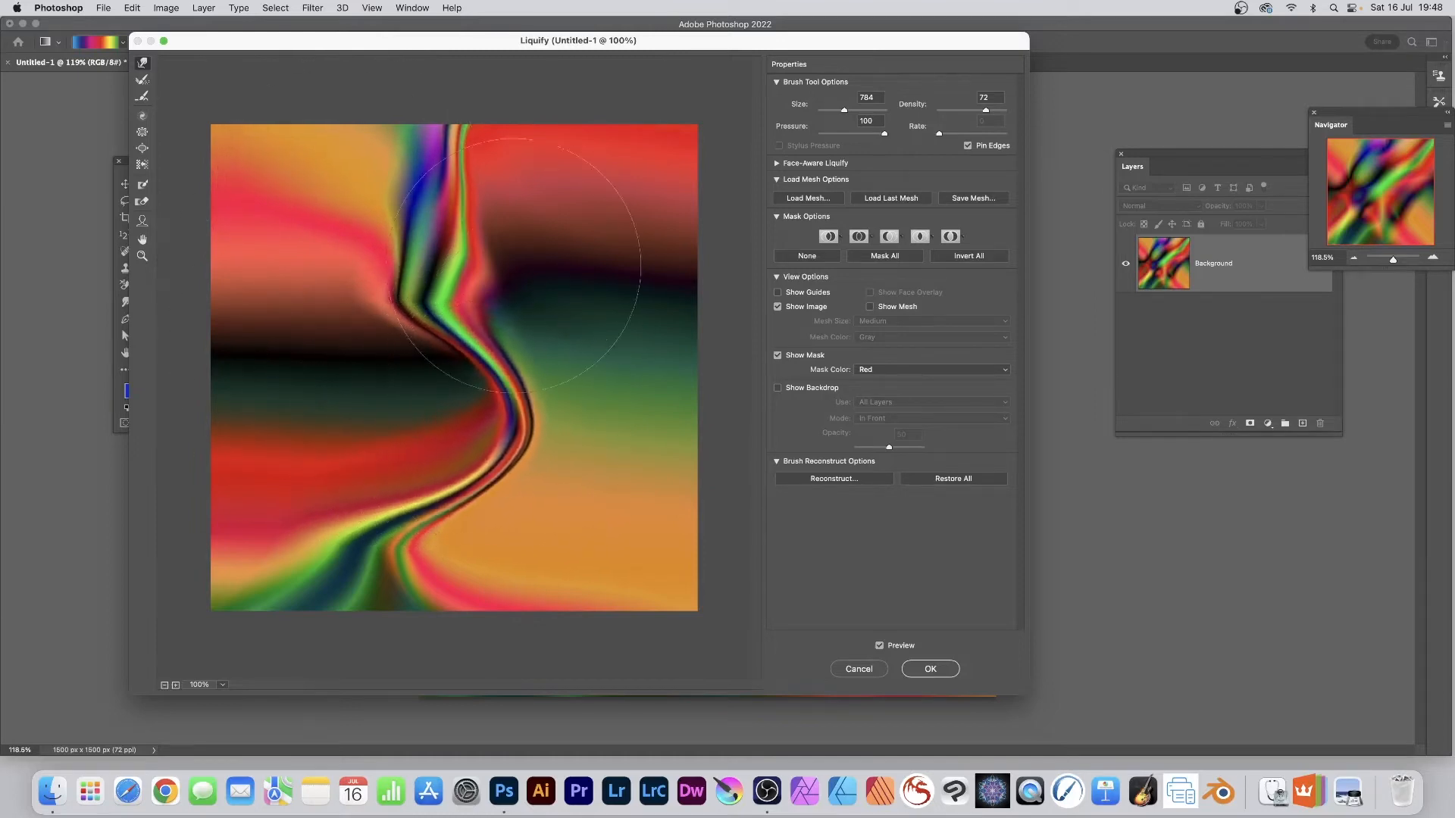
{"action": "mouse_move", "coordinate": [576, 250]}
{"action": "left_mouse_down"}
{"action": "mouse_move", "coordinate": [471, 260]}
{"action": "mouse_move", "coordinate": [531, 190]}
{"action": "mouse_move", "coordinate": [431, 177]}
{"action": "left_mouse_up"}
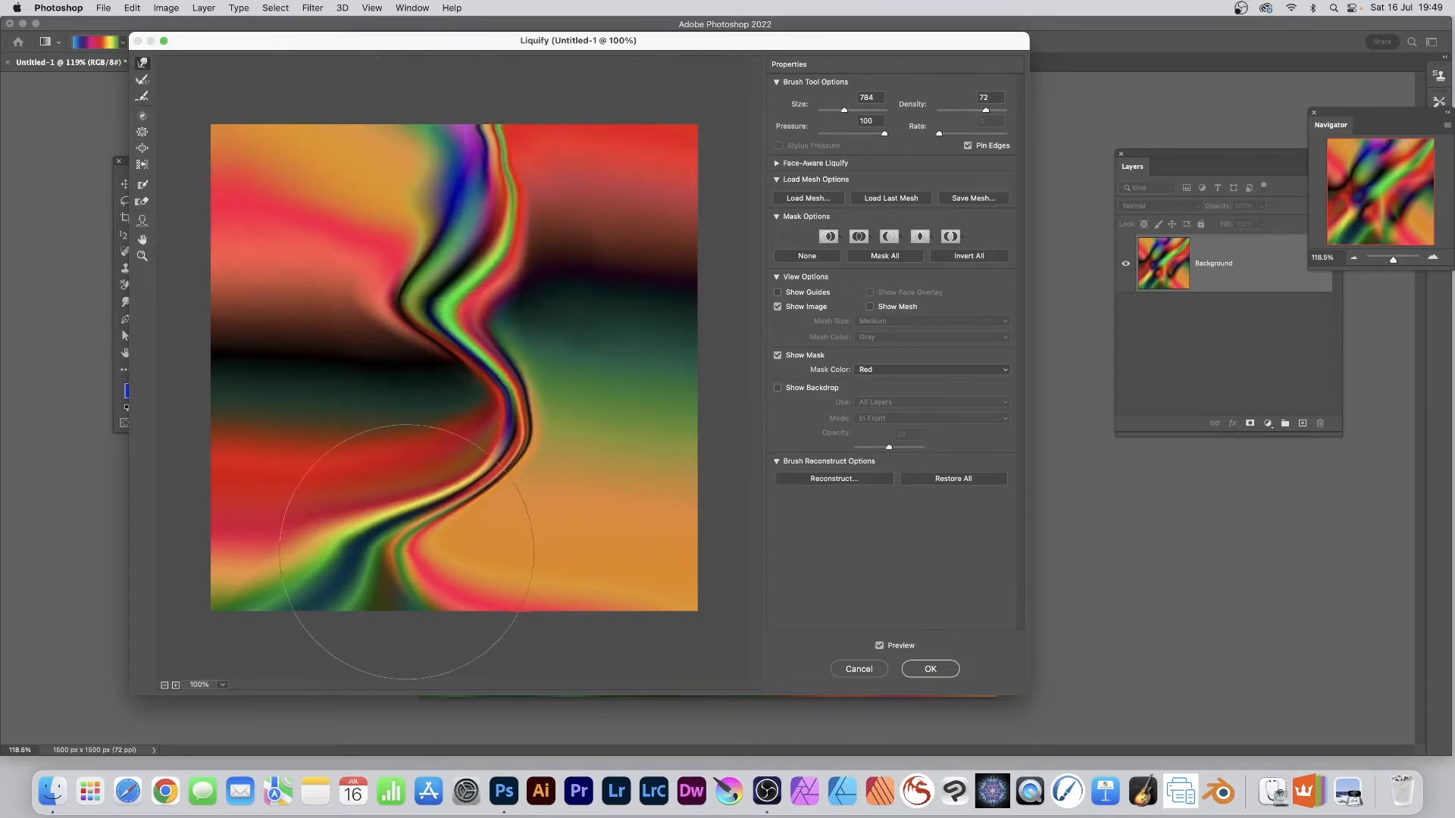
{"action": "mouse_move", "coordinate": [394, 640]}
{"action": "left_mouse_down"}
{"action": "mouse_move", "coordinate": [375, 686]}
{"action": "mouse_move", "coordinate": [364, 591]}
{"action": "left_mouse_up"}
{"action": "mouse_move", "coordinate": [557, 606]}
{"action": "left_mouse_down"}
{"action": "mouse_move", "coordinate": [481, 625]}
{"action": "mouse_move", "coordinate": [289, 593]}
{"action": "mouse_move", "coordinate": [327, 611]}
{"action": "mouse_move", "coordinate": [429, 537]}
{"action": "left_mouse_up"}
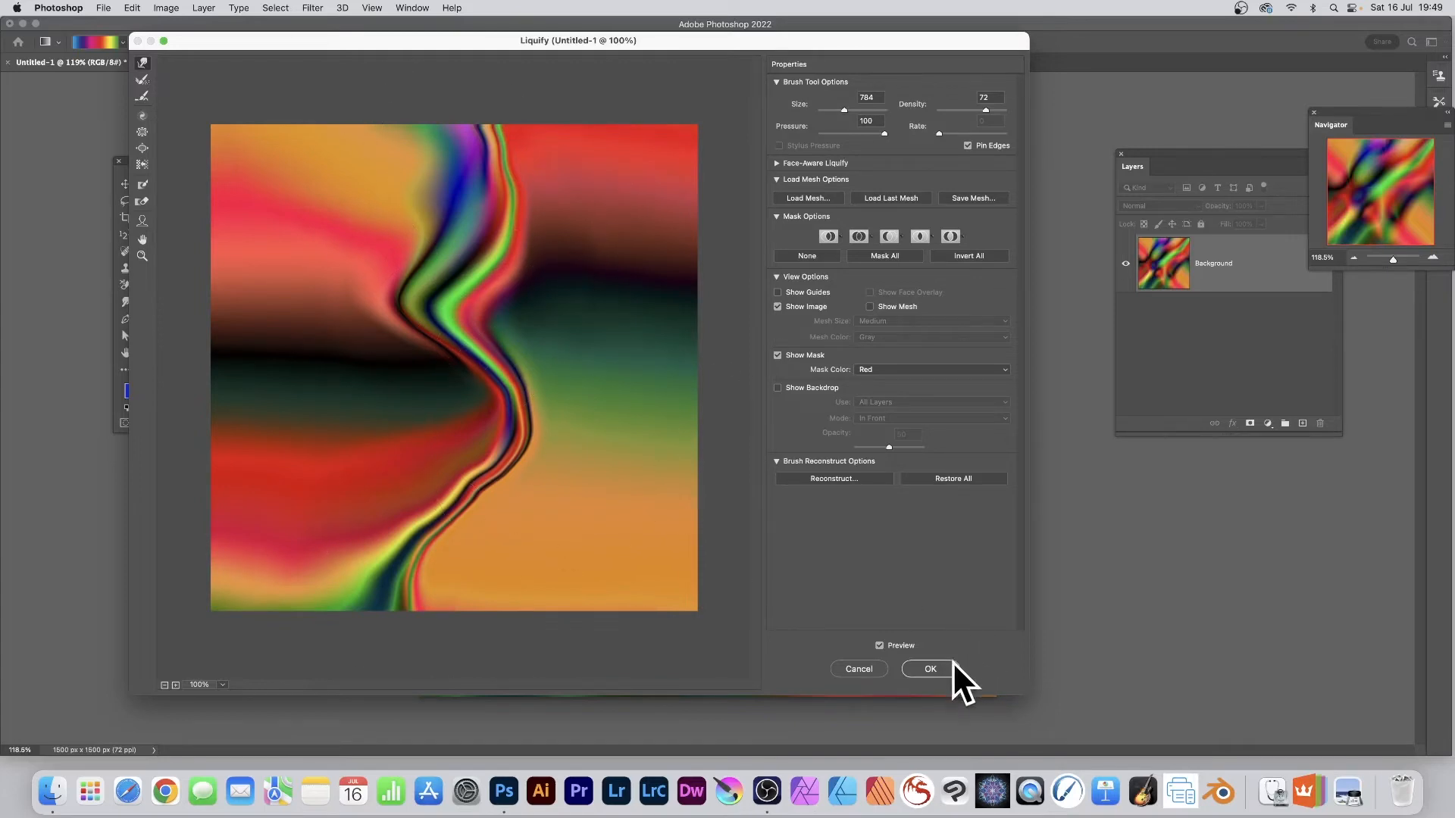
{"action": "left_click", "coordinate": [929, 669]}
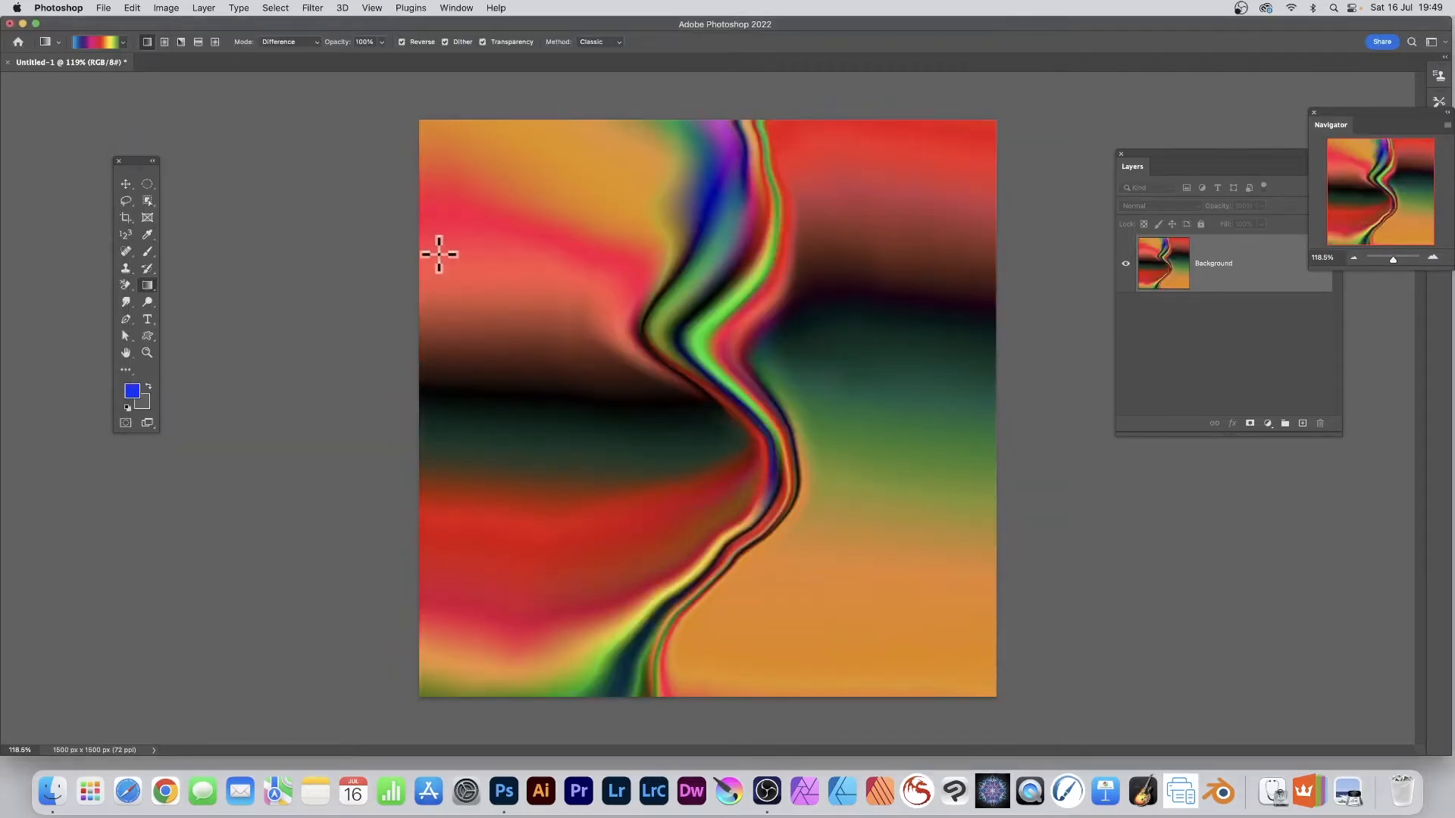
Fade the Liquify result using Difference mode at 100% opacity
{"action": "left_click", "coordinate": [132, 8]}
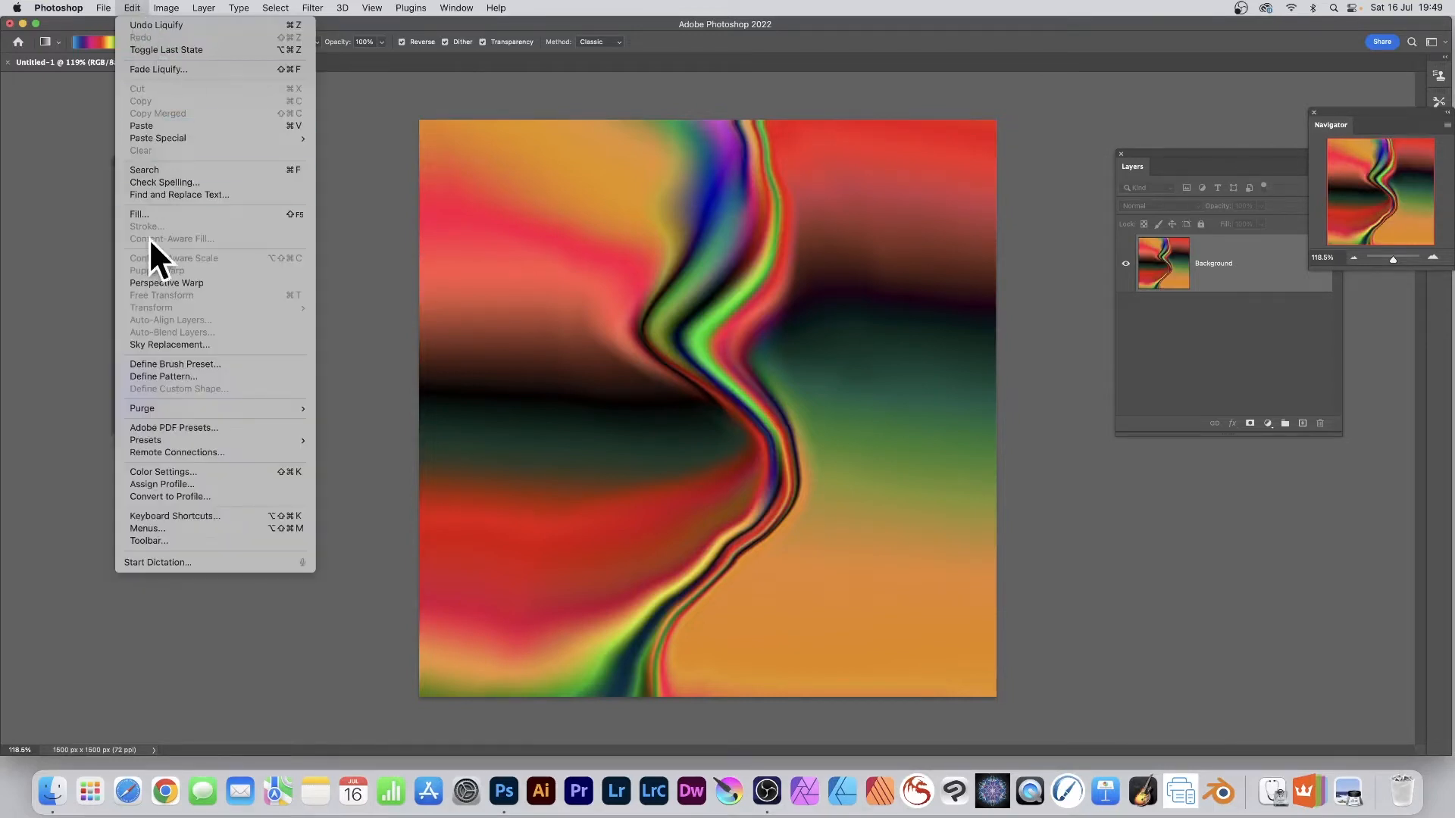
{"action": "left_click", "coordinate": [201, 70]}
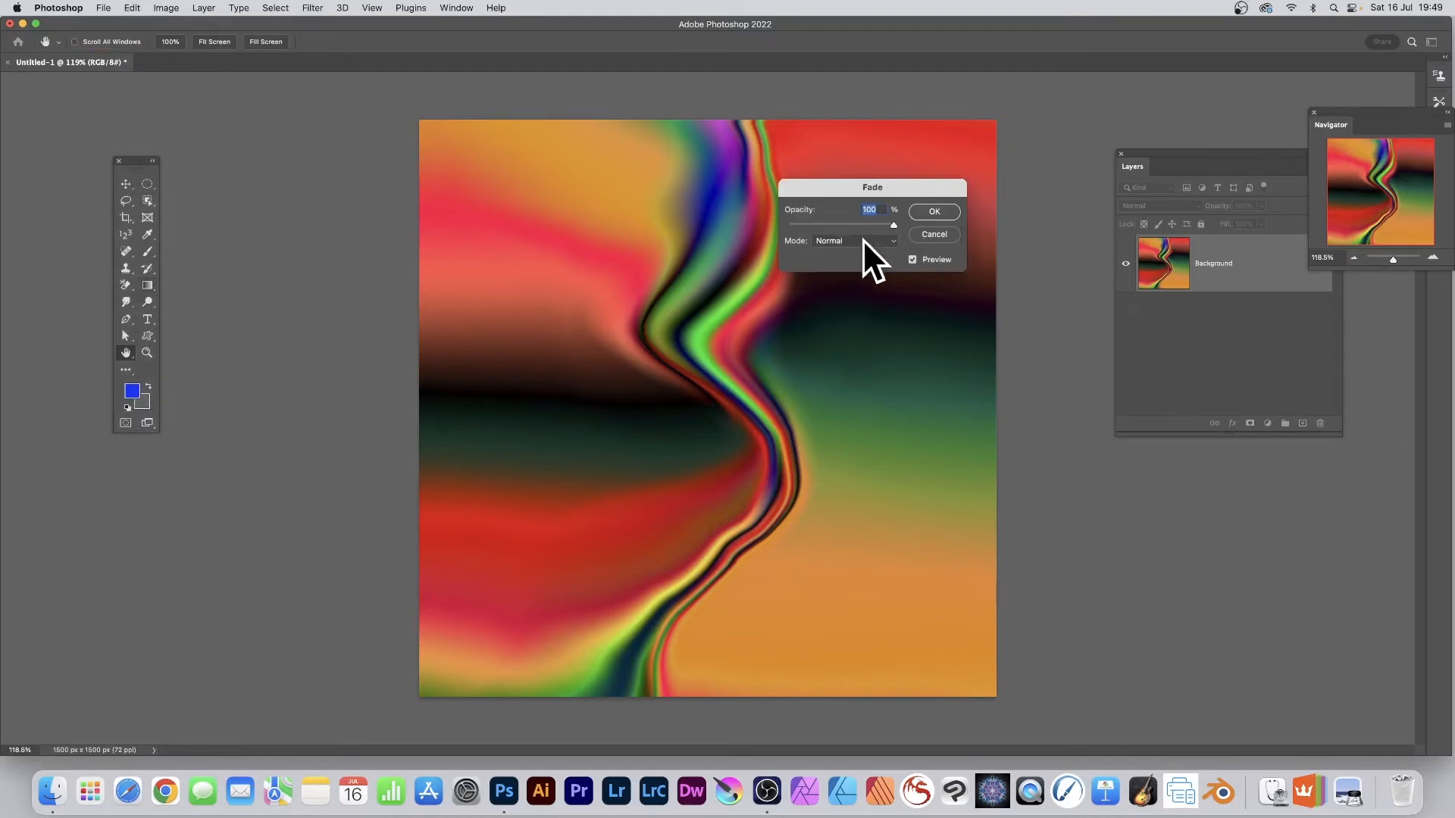
{"action": "left_click", "coordinate": [862, 239]}
{"action": "left_click", "coordinate": [853, 529]}
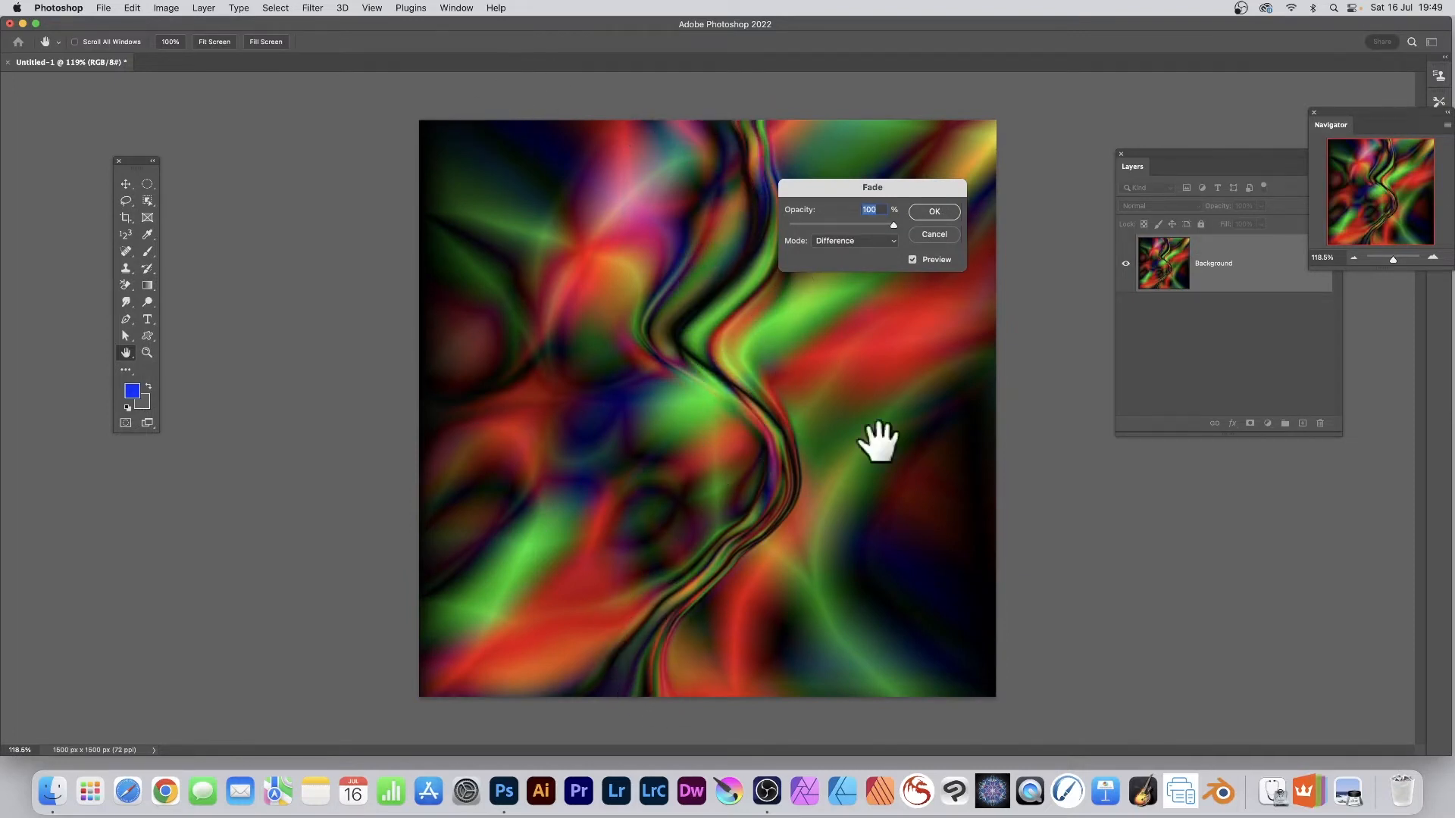
{"action": "left_click", "coordinate": [934, 211]}
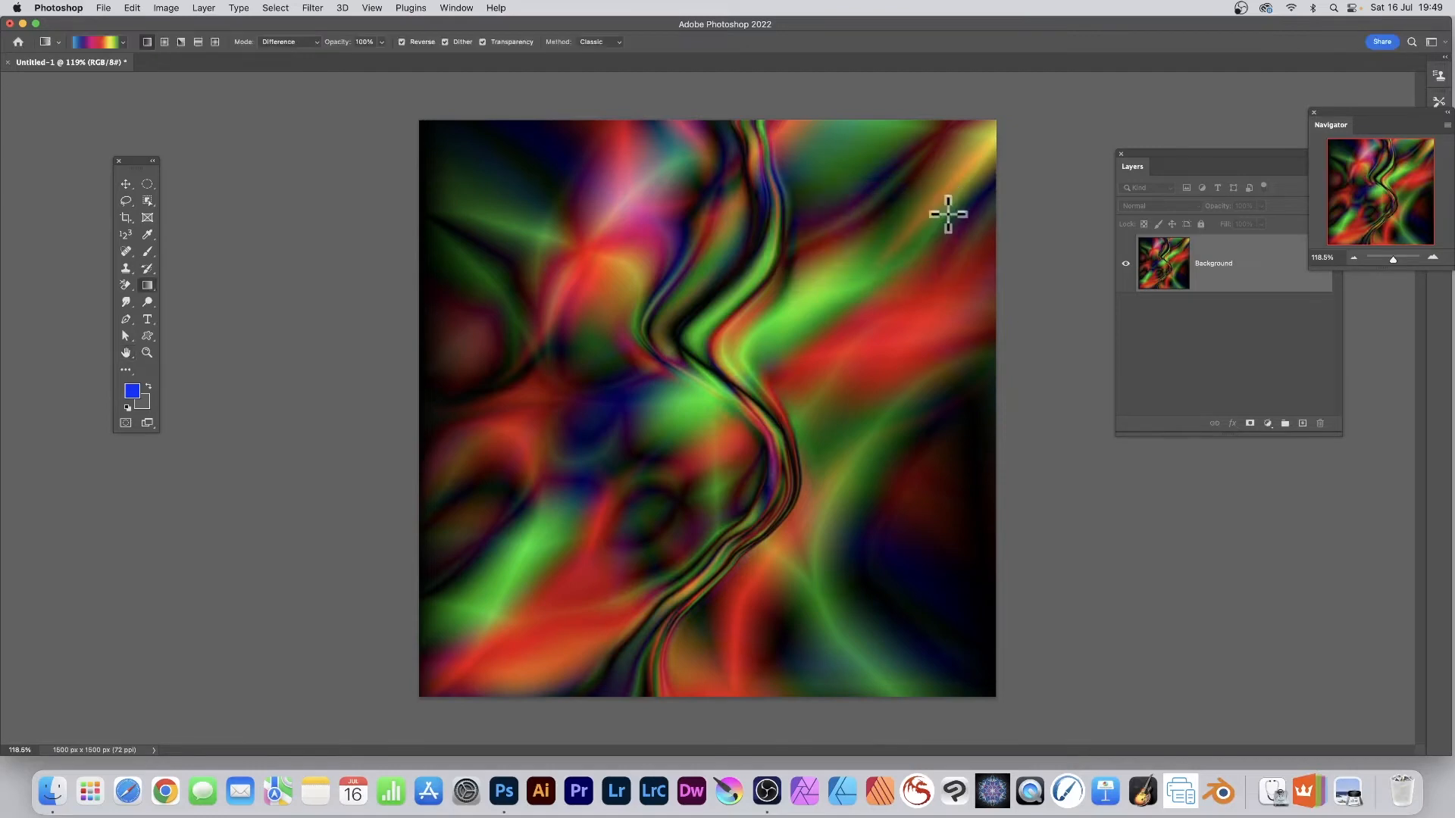
Start Liquify again and warp the left side and upper right inward, stretching the dark left area down to the lower edge
{"action": "left_click", "coordinate": [310, 8]}
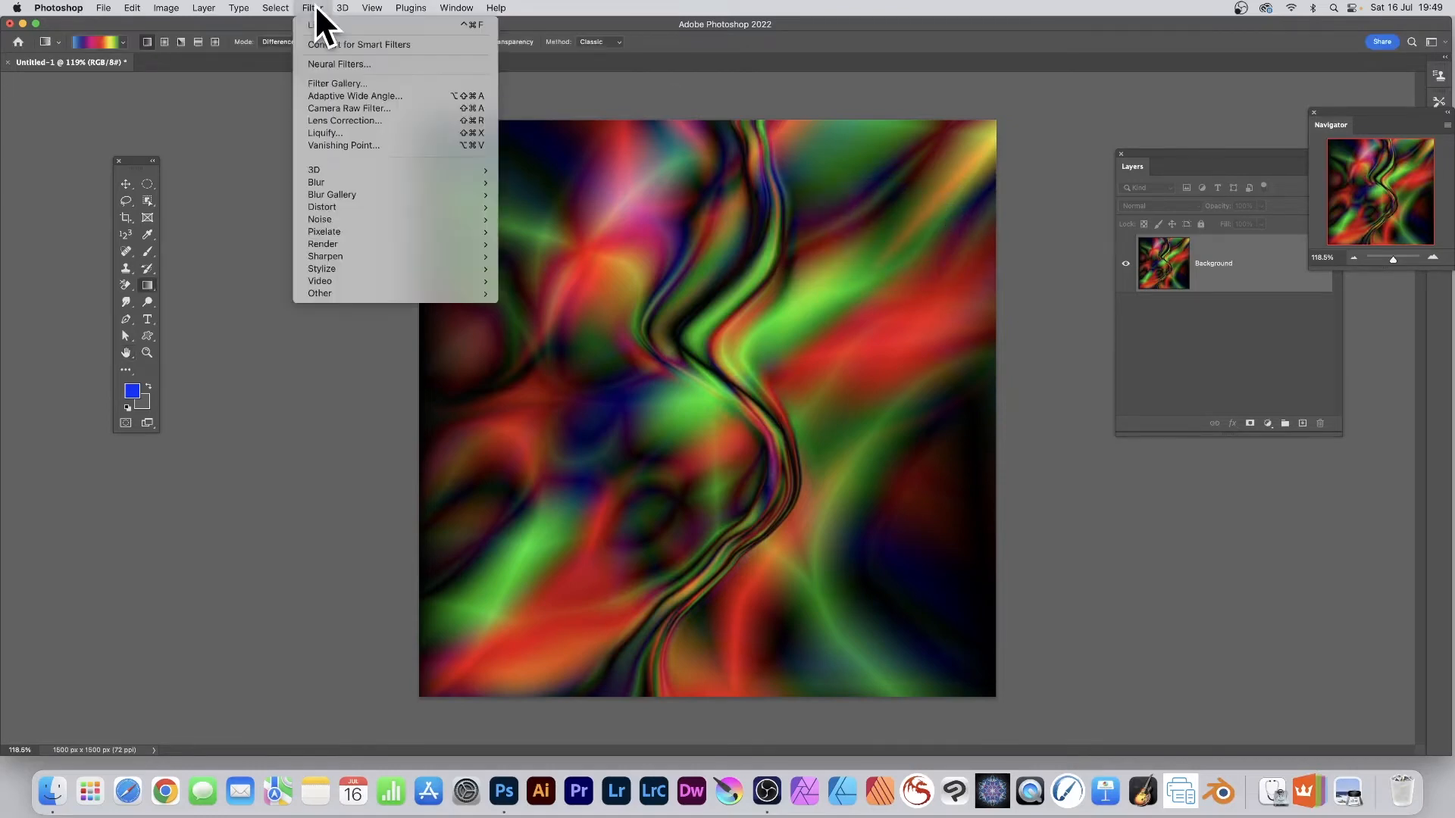
{"action": "left_click", "coordinate": [324, 132]}
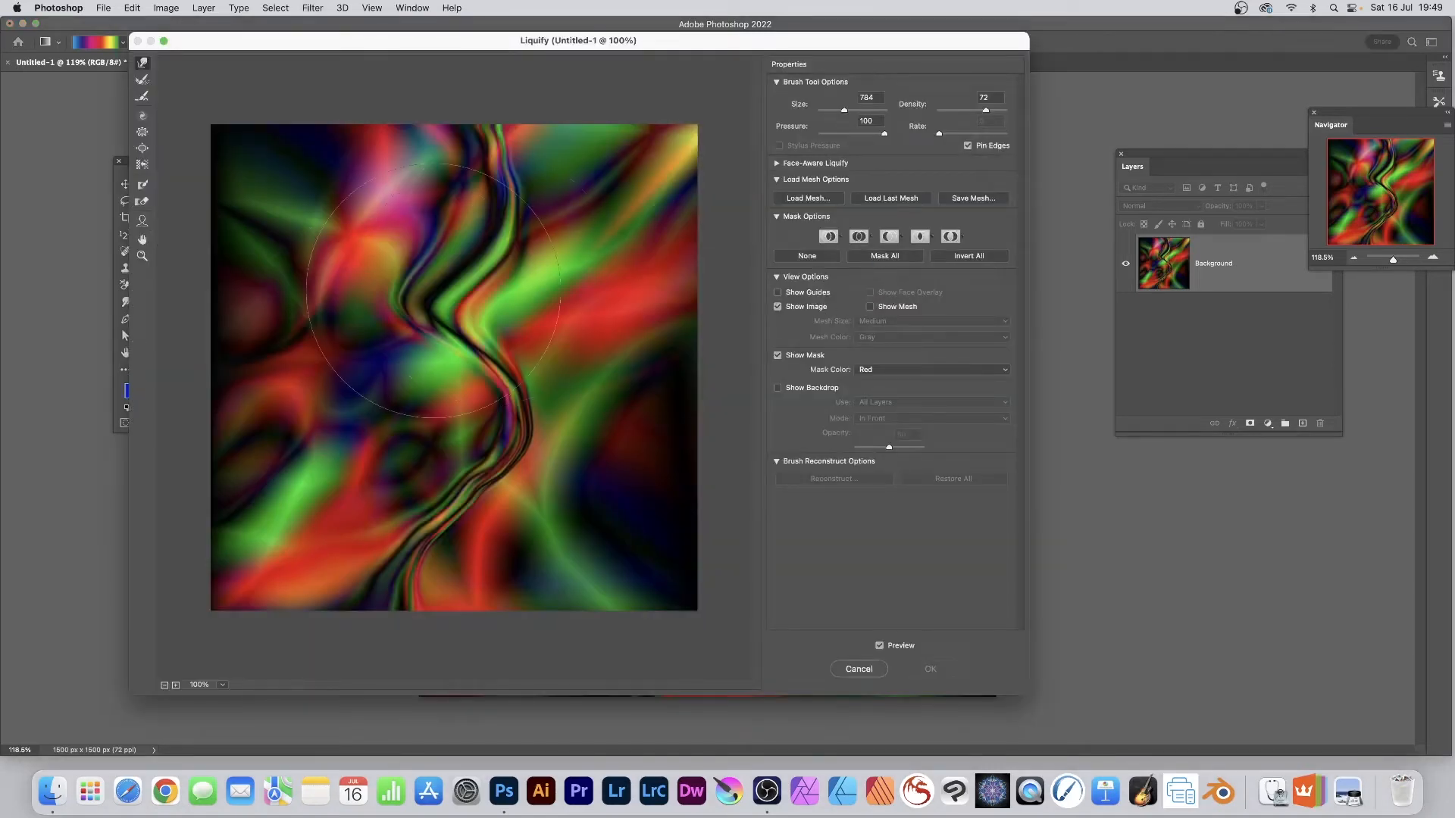
{"action": "left_click_drag", "start_coordinate": [219, 326], "coordinate": [394, 322]}
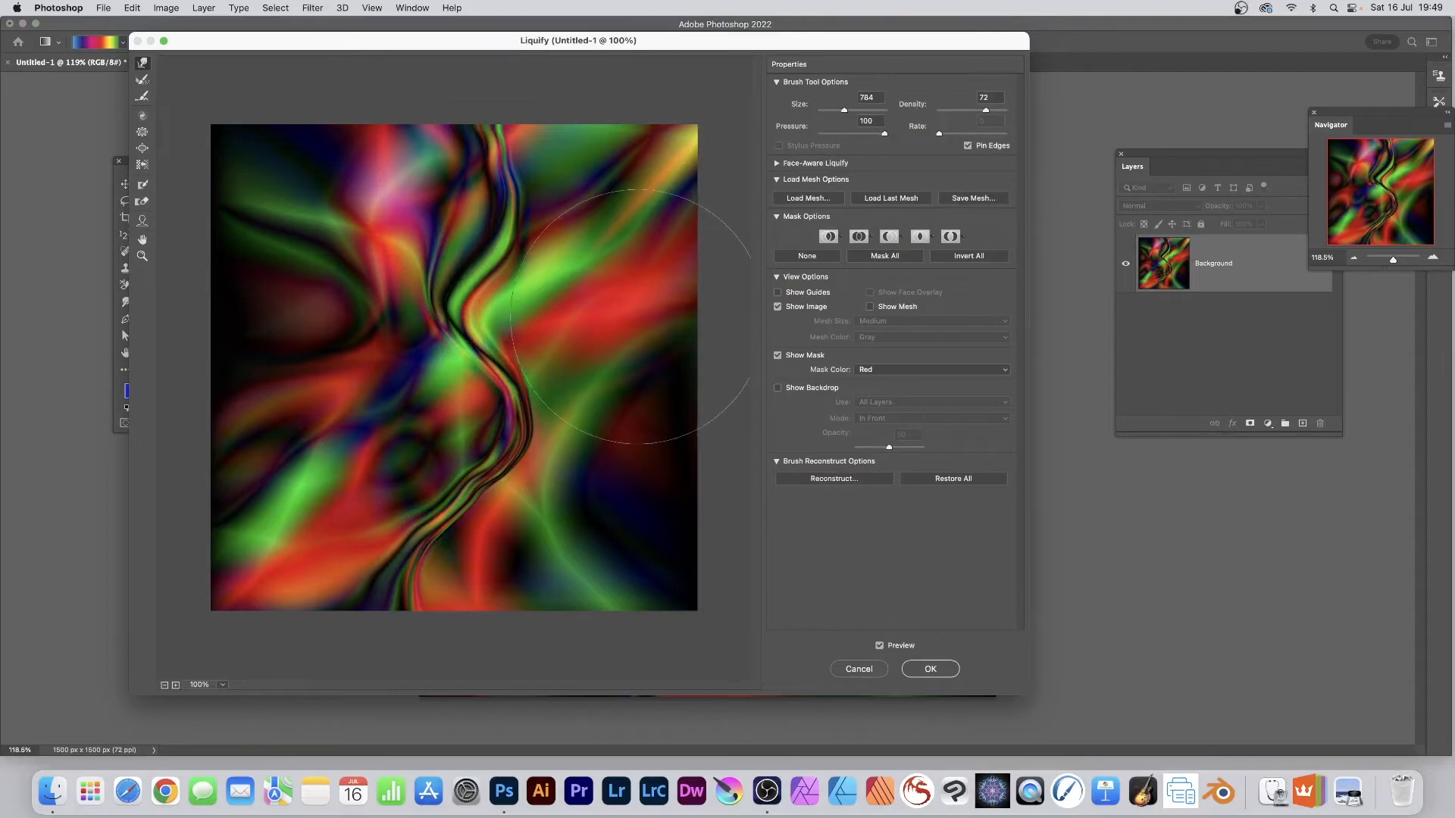
{"action": "left_click_drag", "start_coordinate": [651, 314], "coordinate": [536, 297]}
{"action": "mouse_move", "coordinate": [644, 184]}
{"action": "left_mouse_down"}
{"action": "mouse_move", "coordinate": [522, 139]}
{"action": "mouse_move", "coordinate": [475, 319]}
{"action": "mouse_move", "coordinate": [429, 312]}
{"action": "mouse_move", "coordinate": [477, 319]}
{"action": "mouse_move", "coordinate": [295, 323]}
{"action": "mouse_move", "coordinate": [366, 319]}
{"action": "mouse_move", "coordinate": [361, 292]}
{"action": "mouse_move", "coordinate": [330, 267]}
{"action": "mouse_move", "coordinate": [392, 249]}
{"action": "mouse_move", "coordinate": [291, 209]}
{"action": "mouse_move", "coordinate": [382, 153]}
{"action": "mouse_move", "coordinate": [381, 289]}
{"action": "mouse_move", "coordinate": [451, 322]}
{"action": "mouse_move", "coordinate": [503, 237]}
{"action": "left_mouse_up"}
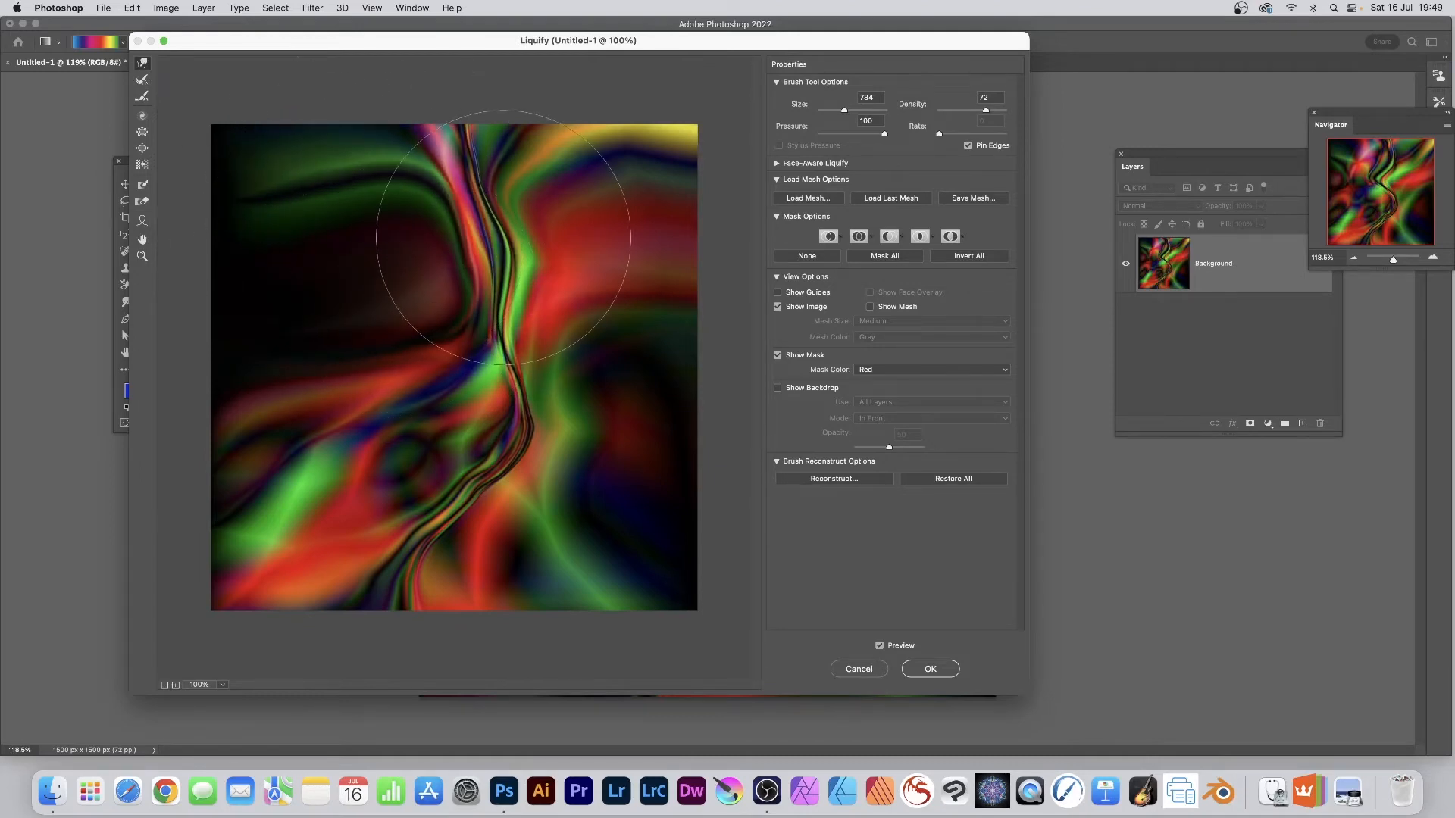
{"action": "mouse_move", "coordinate": [503, 238]}
{"action": "left_mouse_down"}
{"action": "mouse_move", "coordinate": [517, 399]}
{"action": "mouse_move", "coordinate": [466, 419]}
{"action": "mouse_move", "coordinate": [288, 384]}
{"action": "mouse_move", "coordinate": [371, 416]}
{"action": "left_mouse_up"}
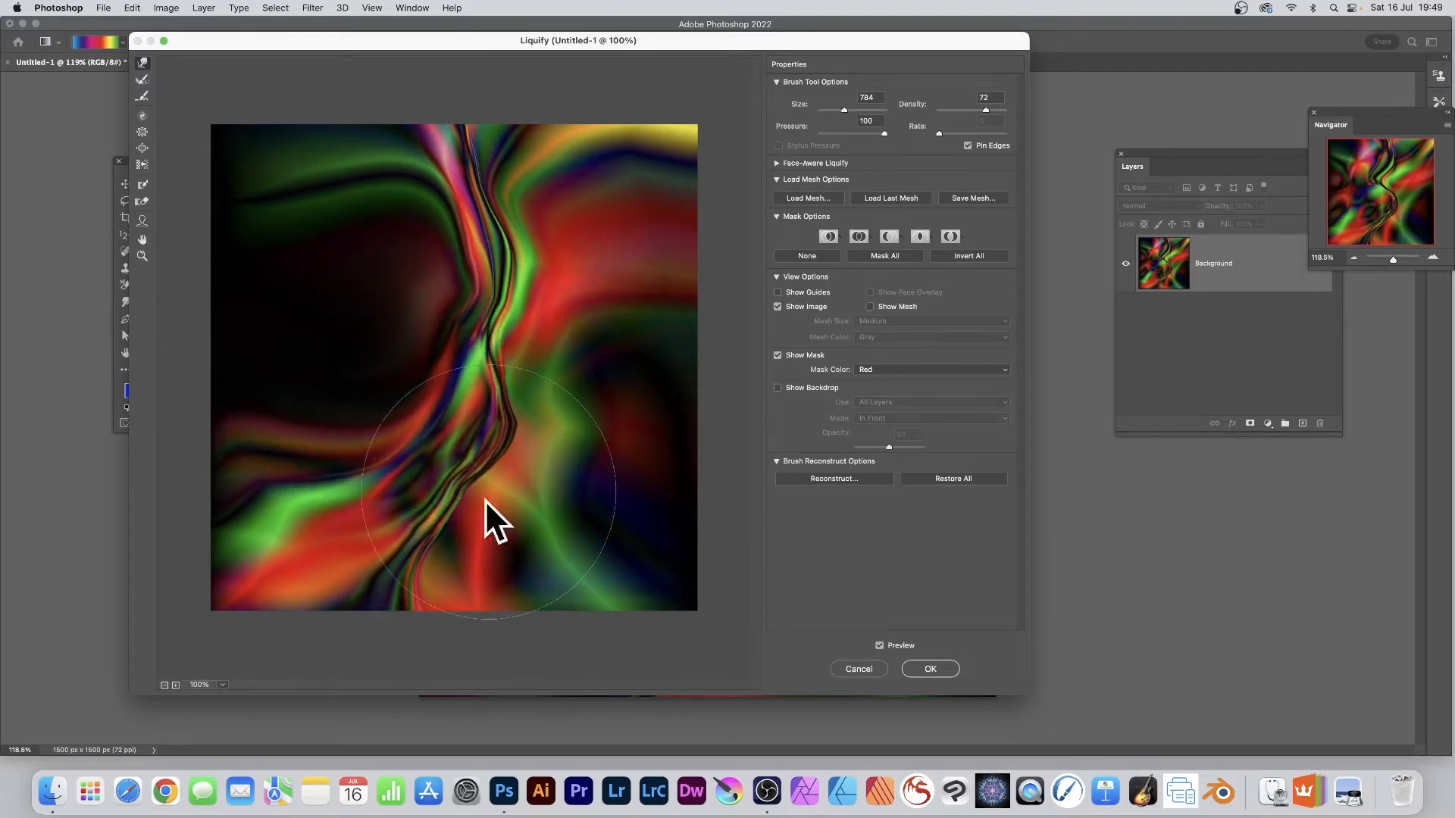
{"action": "mouse_move", "coordinate": [489, 493]}
{"action": "left_mouse_down"}
{"action": "mouse_move", "coordinate": [468, 532]}
{"action": "mouse_move", "coordinate": [350, 475]}
{"action": "mouse_move", "coordinate": [313, 422]}
{"action": "mouse_move", "coordinate": [364, 518]}
{"action": "mouse_move", "coordinate": [398, 537]}
{"action": "mouse_move", "coordinate": [308, 560]}
{"action": "mouse_move", "coordinate": [314, 460]}
{"action": "mouse_move", "coordinate": [297, 511]}
{"action": "mouse_move", "coordinate": [356, 615]}
{"action": "left_mouse_up"}
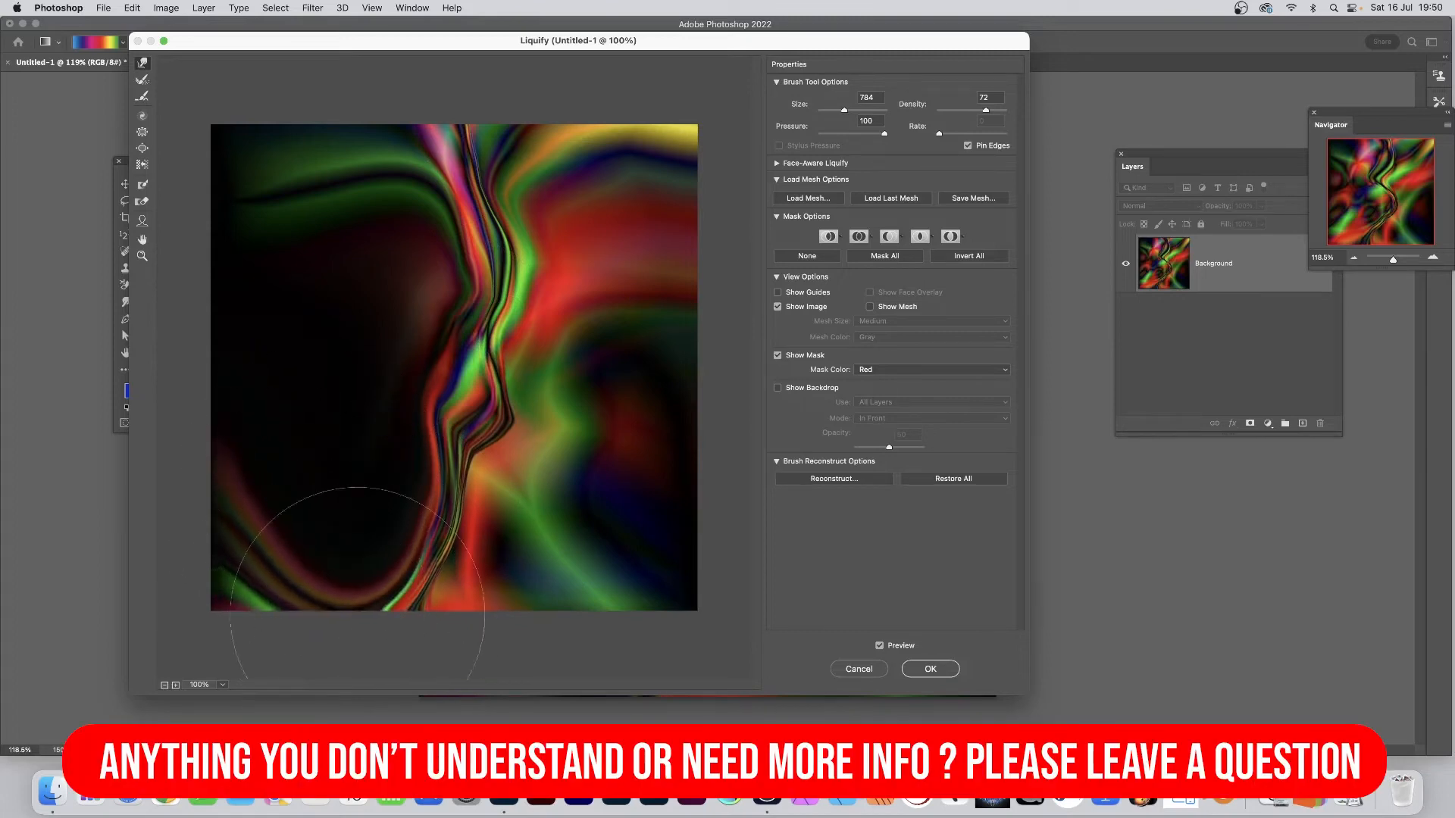
Warp the lower right area inward and downward, pulling the colour band towards the lower left as a narrow diagonal stream
{"action": "mouse_move", "coordinate": [575, 489]}
{"action": "left_mouse_down"}
{"action": "mouse_move", "coordinate": [523, 529]}
{"action": "mouse_move", "coordinate": [487, 534]}
{"action": "left_mouse_up"}
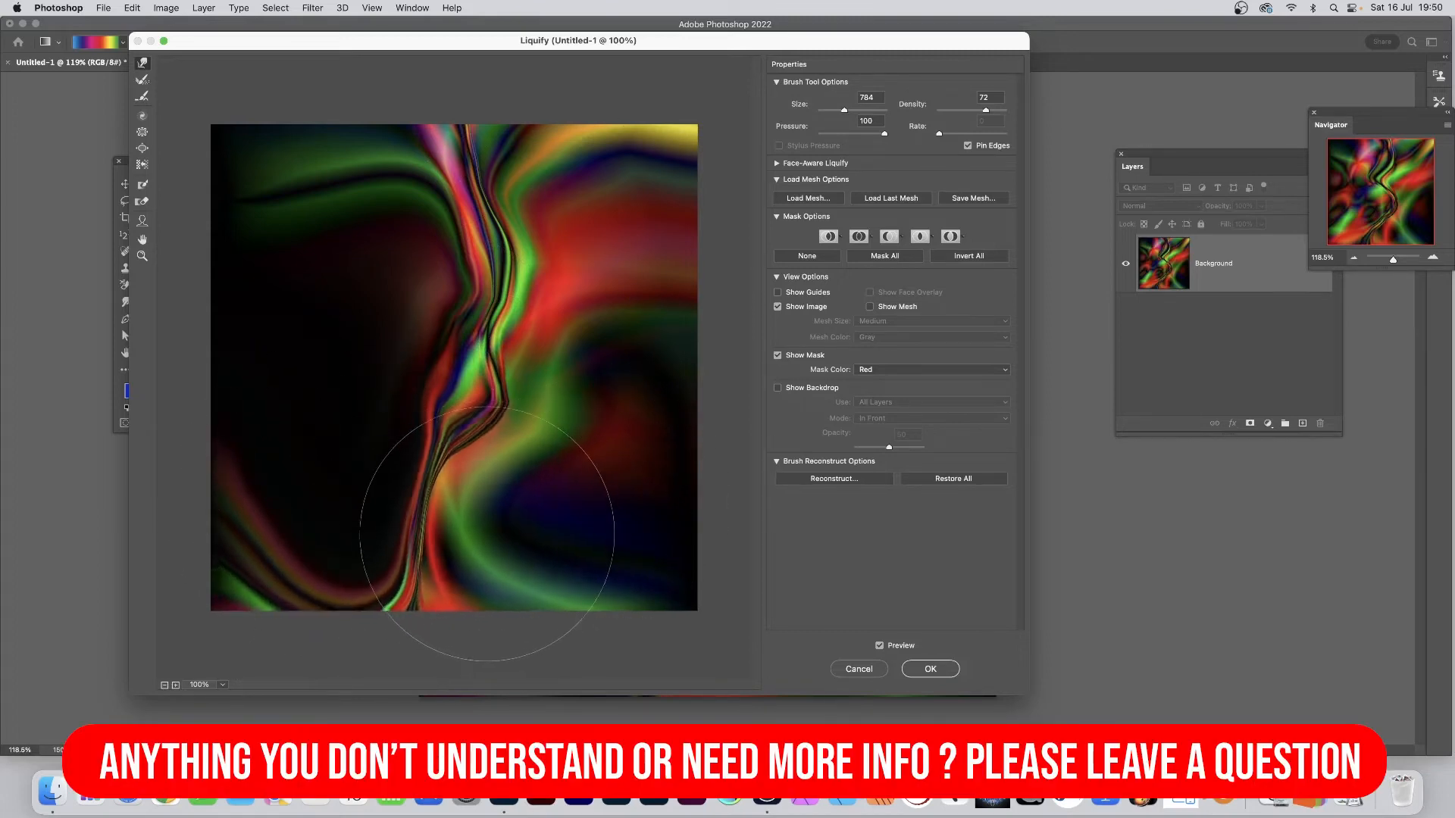
{"action": "left_click_drag", "start_coordinate": [544, 577], "coordinate": [463, 600]}
{"action": "left_click_drag", "start_coordinate": [604, 436], "coordinate": [557, 429]}
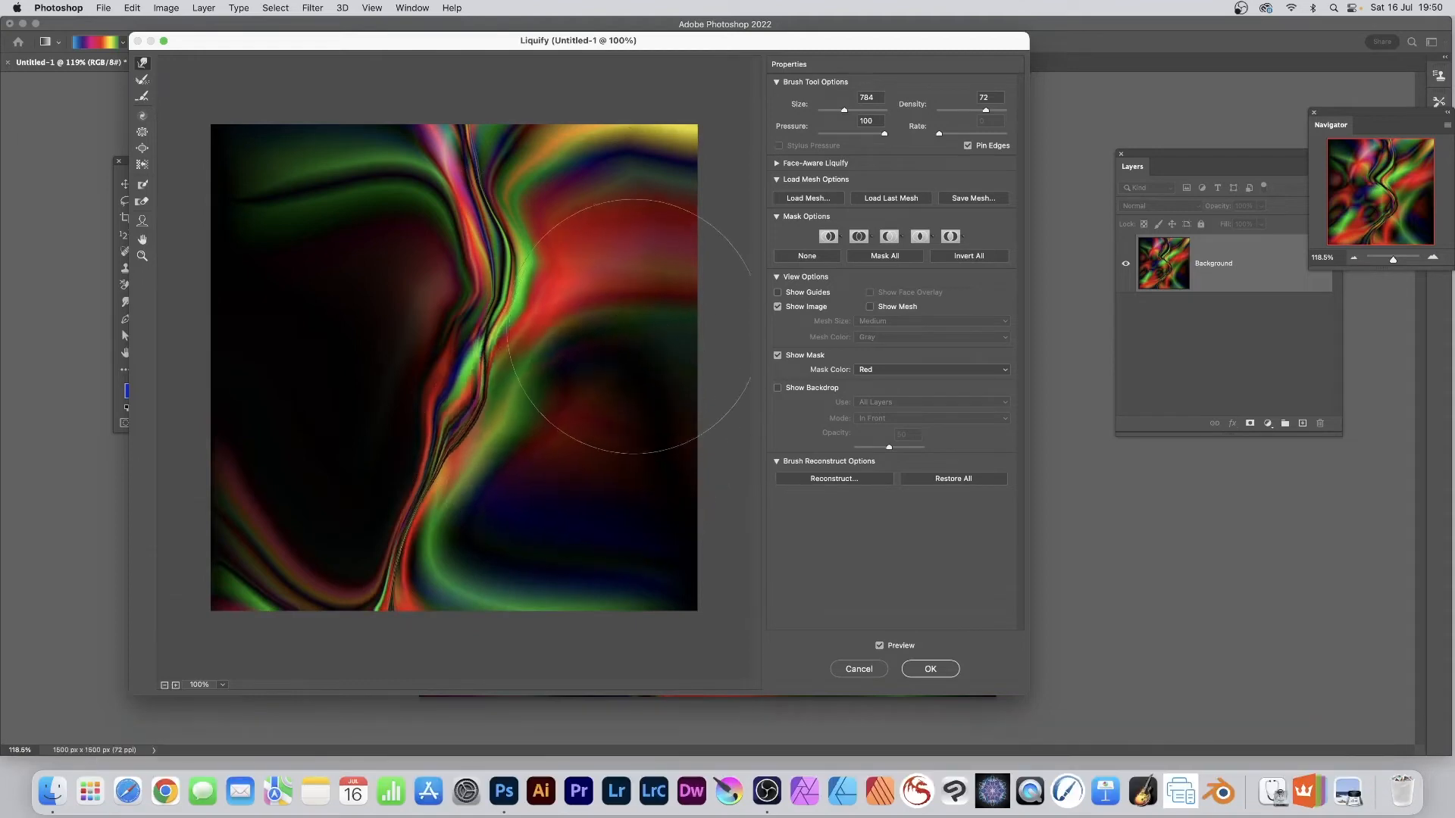
Push the upper right area up and inward, squeezing its colours into the central band and leaving the corner dark
{"action": "mouse_move", "coordinate": [629, 326]}
{"action": "left_mouse_down"}
{"action": "mouse_move", "coordinate": [630, 178]}
{"action": "mouse_move", "coordinate": [617, 163]}
{"action": "mouse_move", "coordinate": [561, 168]}
{"action": "mouse_move", "coordinate": [636, 139]}
{"action": "mouse_move", "coordinate": [559, 93]}
{"action": "left_mouse_up"}
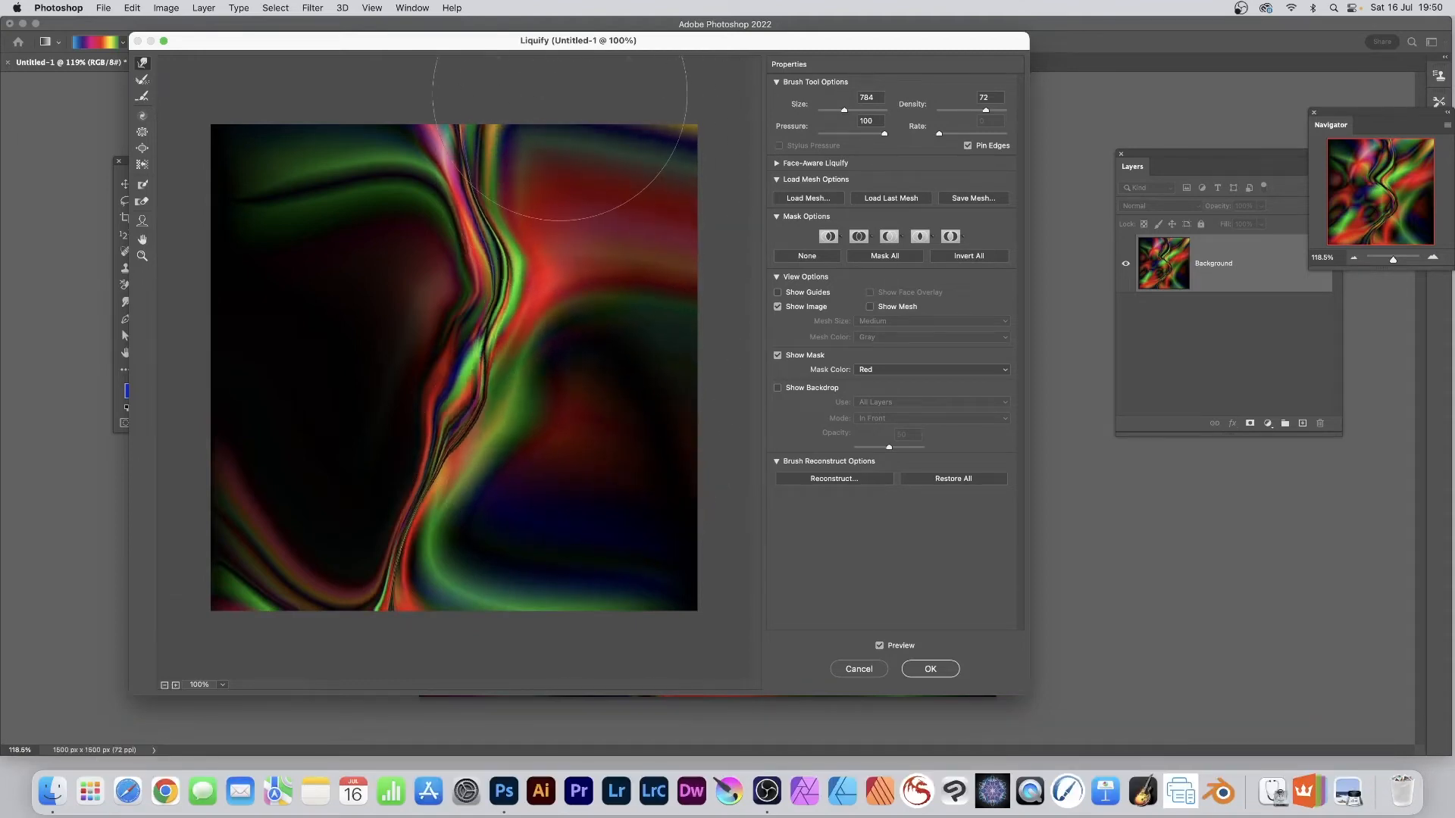
{"action": "mouse_move", "coordinate": [647, 146]}
{"action": "left_mouse_down"}
{"action": "mouse_move", "coordinate": [662, 104]}
{"action": "mouse_move", "coordinate": [647, 129]}
{"action": "left_mouse_up"}
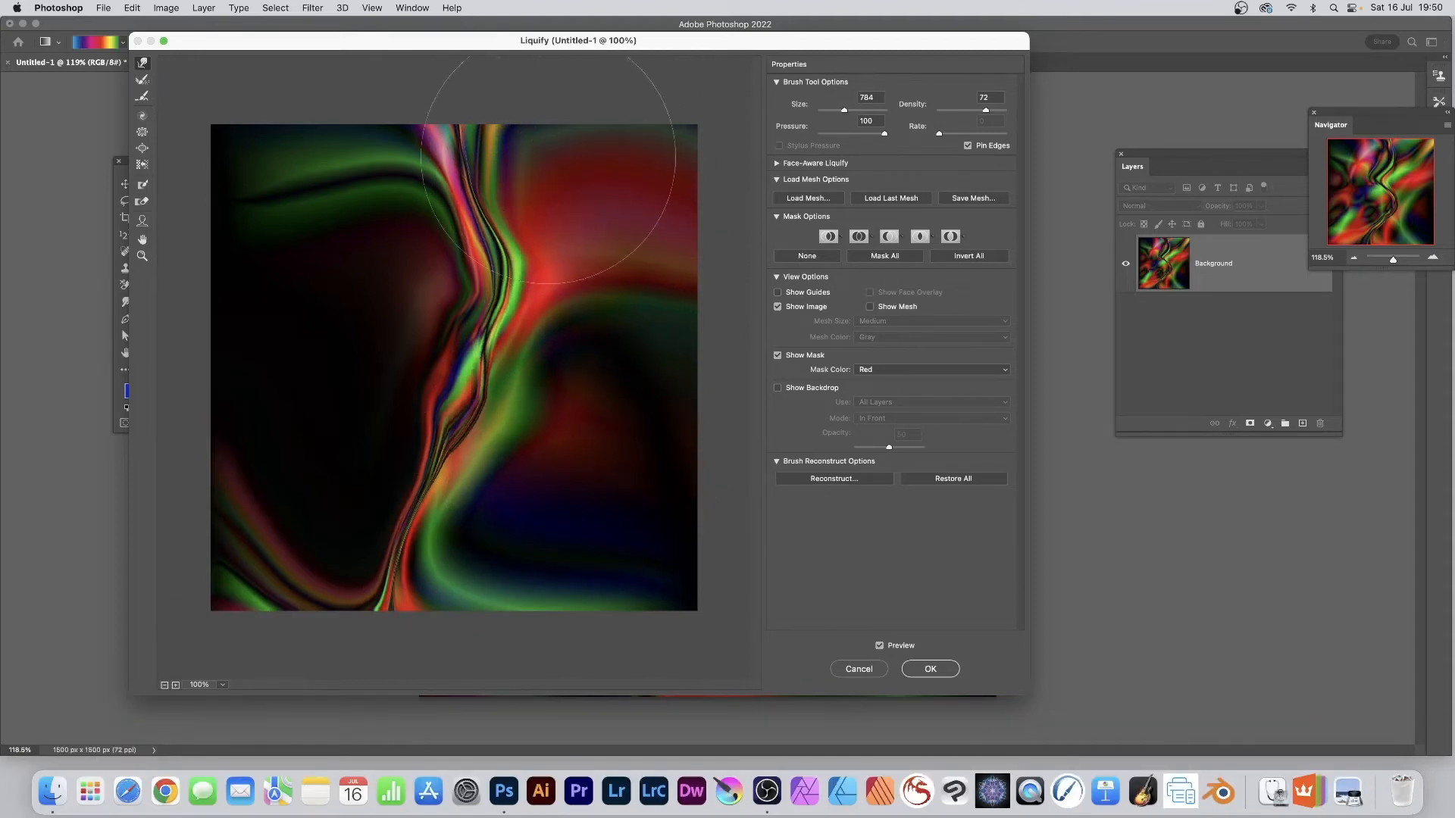
{"action": "left_click_drag", "start_coordinate": [620, 183], "coordinate": [597, 143]}
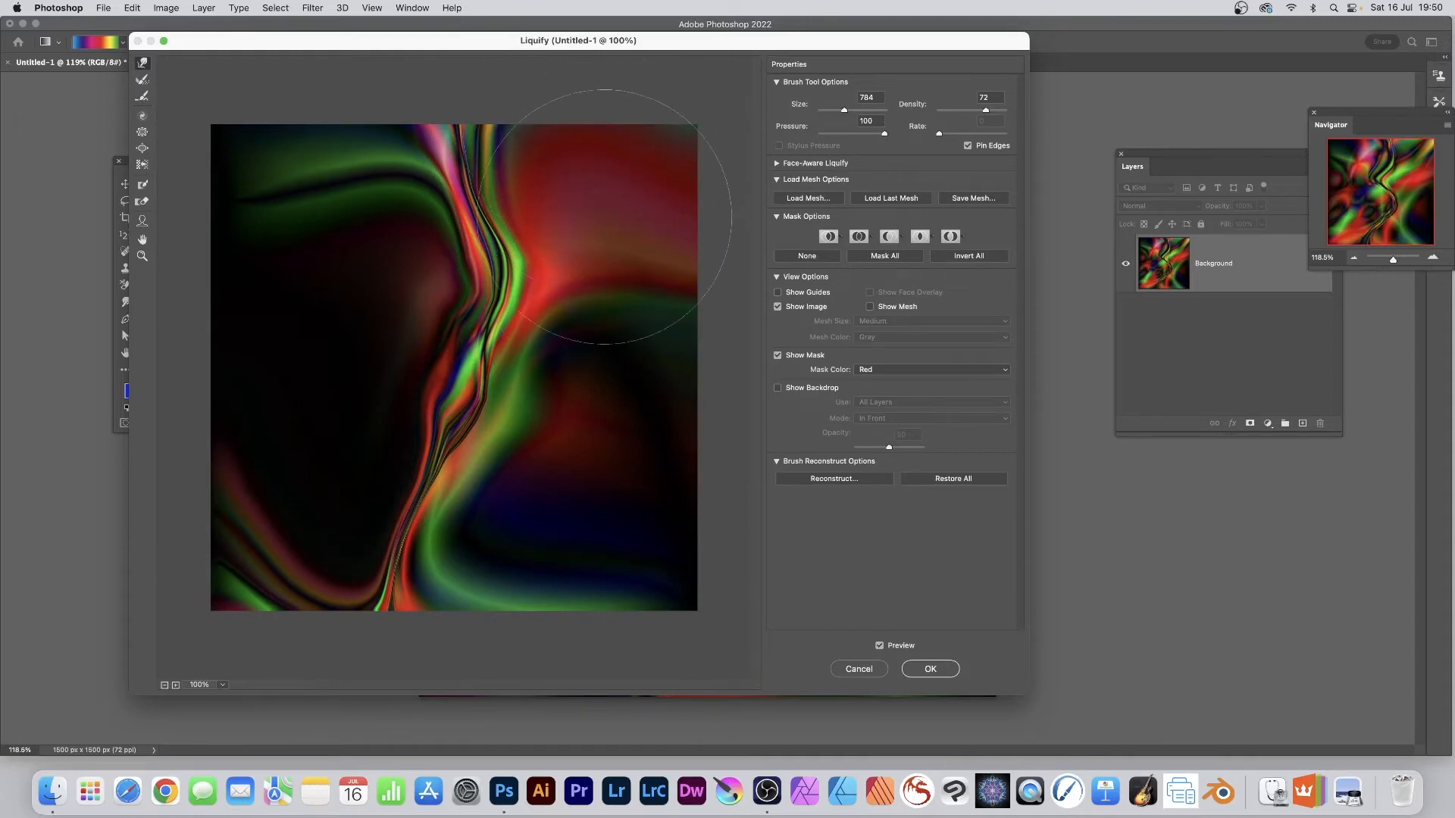
{"action": "mouse_move", "coordinate": [620, 314]}
{"action": "left_mouse_down"}
{"action": "mouse_move", "coordinate": [629, 200]}
{"action": "mouse_move", "coordinate": [575, 168]}
{"action": "left_mouse_up"}
{"action": "mouse_move", "coordinate": [669, 204]}
{"action": "left_mouse_down"}
{"action": "mouse_move", "coordinate": [722, 139]}
{"action": "mouse_move", "coordinate": [656, 183]}
{"action": "mouse_move", "coordinate": [579, 118]}
{"action": "left_mouse_up"}
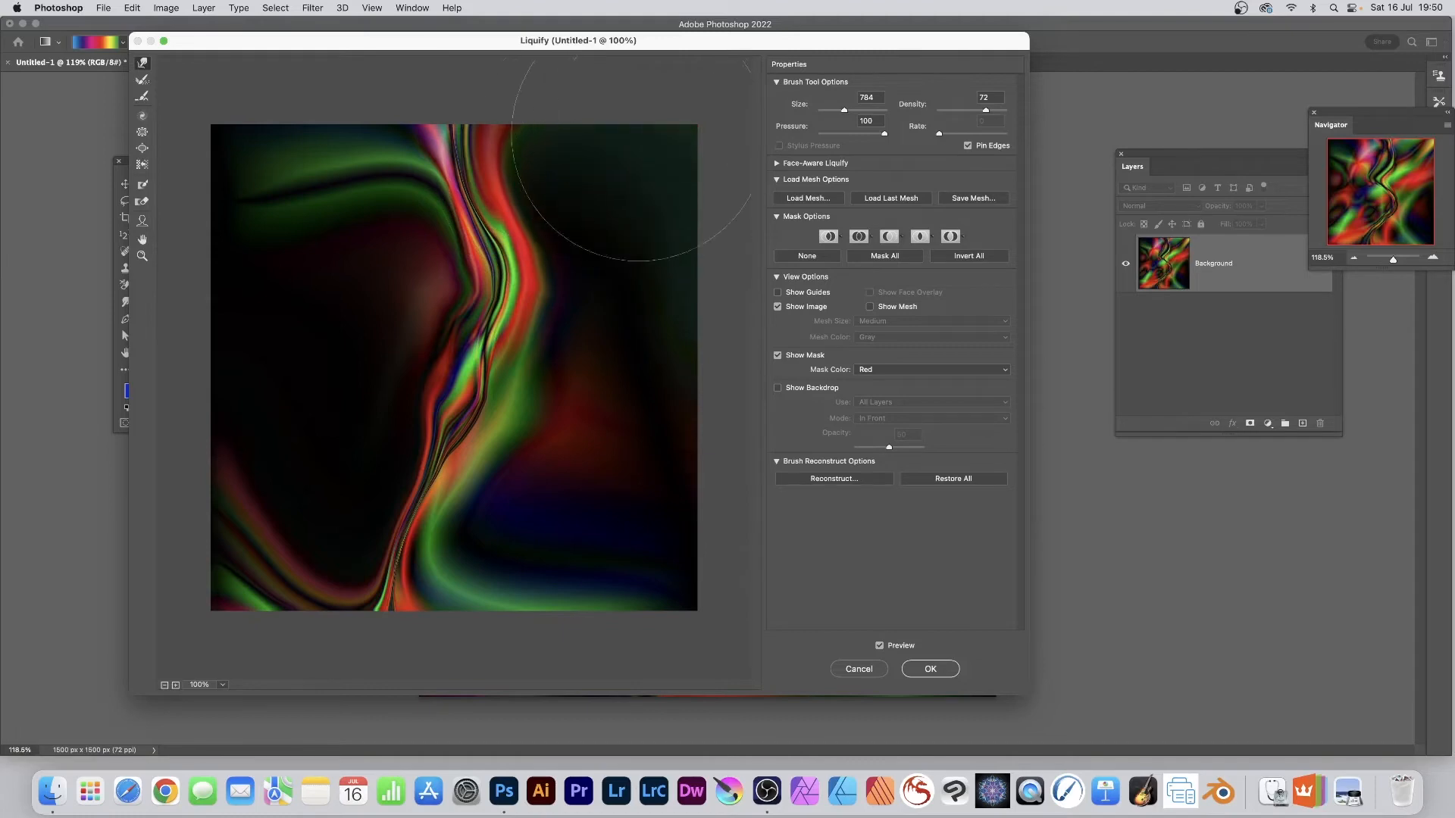
Push the left and lower edge colours outward, bend the lower part of the band into a curve, and apply the Liquify distortion
{"action": "mouse_move", "coordinate": [303, 255]}
{"action": "left_mouse_down"}
{"action": "mouse_move", "coordinate": [305, 139]}
{"action": "mouse_move", "coordinate": [320, 118]}
{"action": "left_mouse_up"}
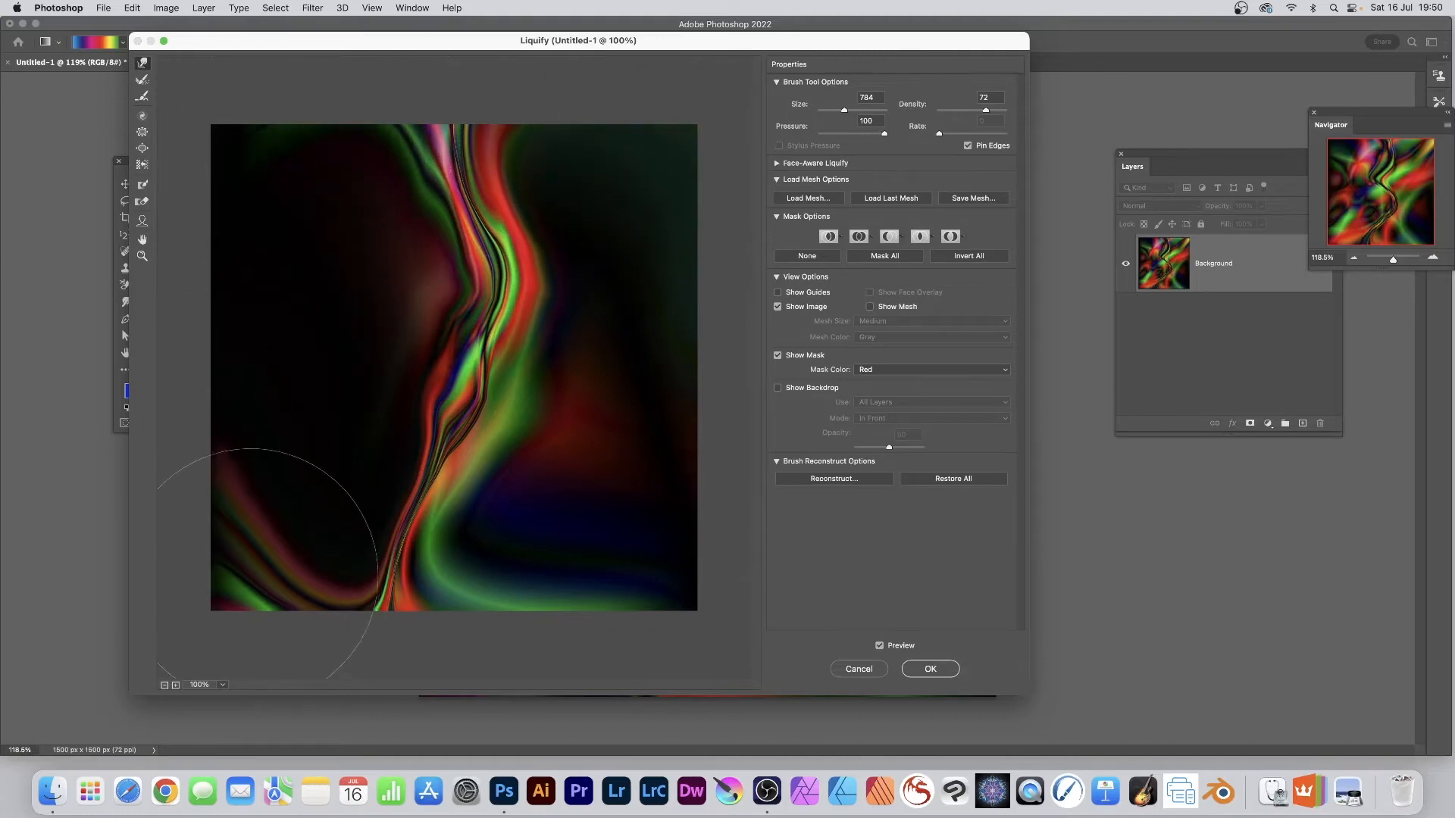
{"action": "left_click_drag", "start_coordinate": [245, 564], "coordinate": [189, 648]}
{"action": "left_click_drag", "start_coordinate": [582, 591], "coordinate": [485, 663]}
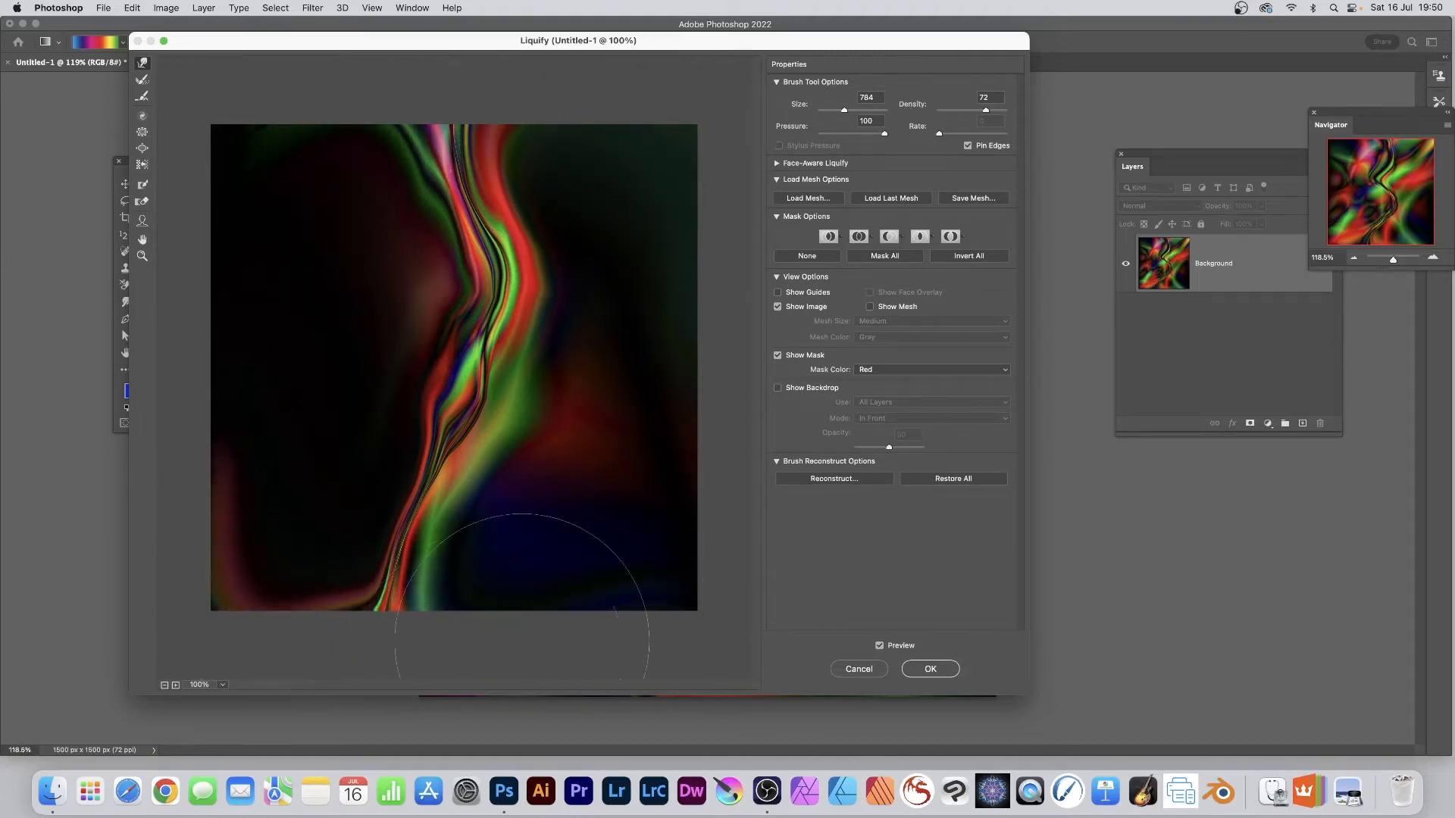
{"action": "mouse_move", "coordinate": [412, 520]}
{"action": "left_mouse_down"}
{"action": "mouse_move", "coordinate": [536, 521]}
{"action": "mouse_move", "coordinate": [416, 498]}
{"action": "mouse_move", "coordinate": [468, 507]}
{"action": "left_mouse_up"}
{"action": "mouse_move", "coordinate": [537, 387]}
{"action": "left_mouse_down"}
{"action": "mouse_move", "coordinate": [483, 382]}
{"action": "mouse_move", "coordinate": [503, 384]}
{"action": "left_mouse_up"}
{"action": "left_click", "coordinate": [941, 667]}
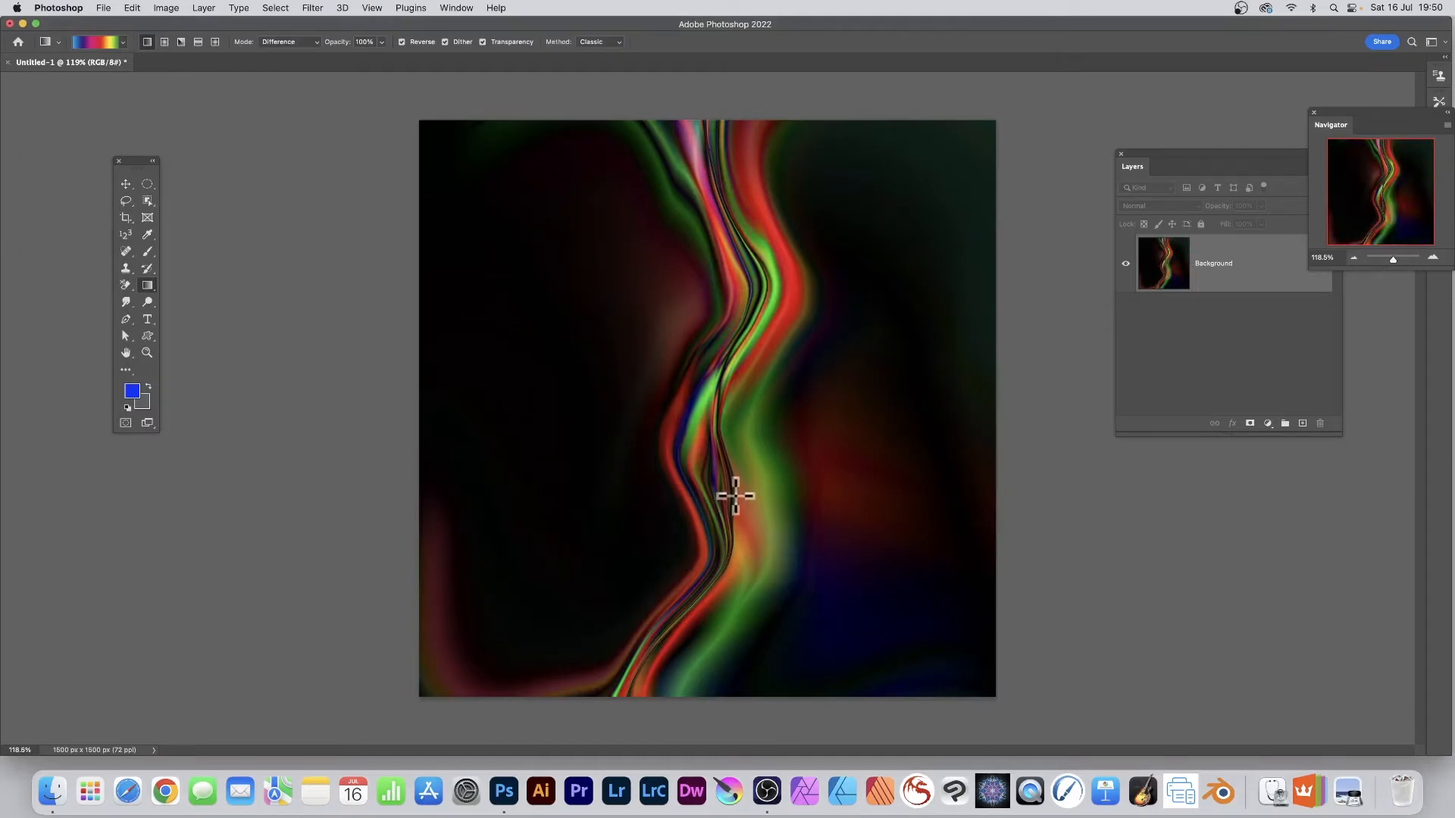
Repeat the last Liquify distortion on the image
{"action": "left_click", "coordinate": [129, 8]}
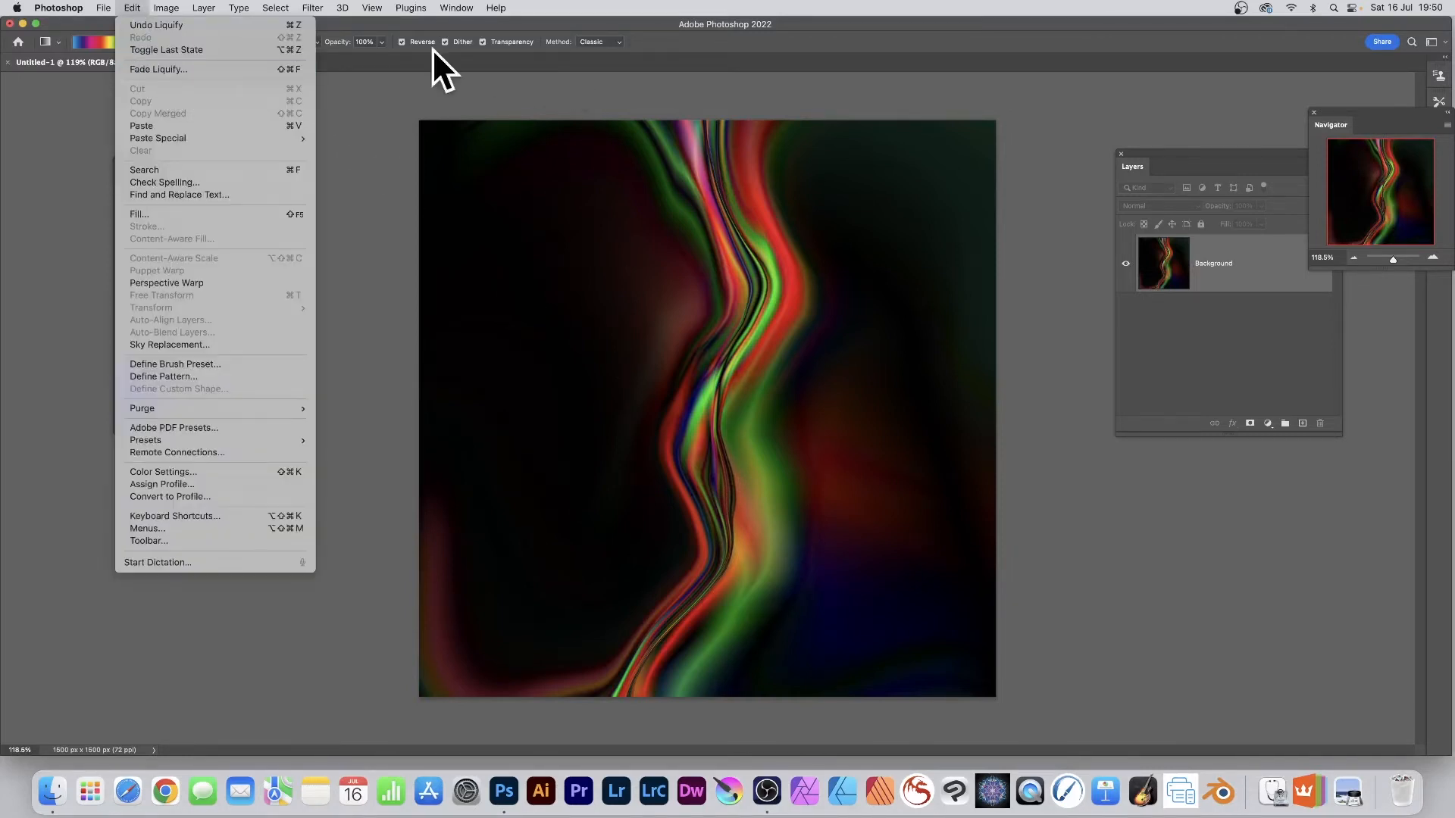
{"action": "left_click", "coordinate": [315, 9]}
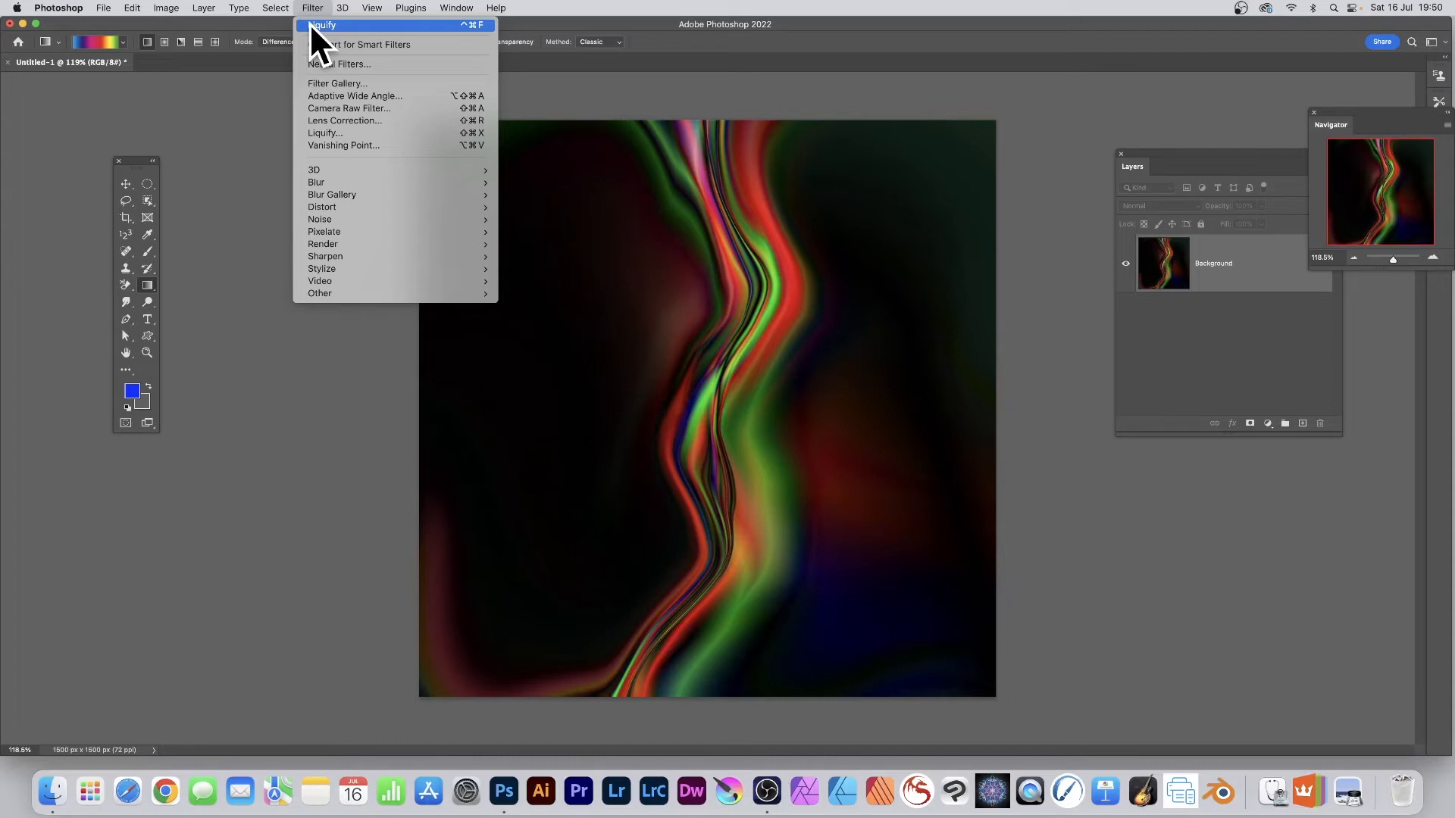
{"action": "left_click", "coordinate": [312, 26]}
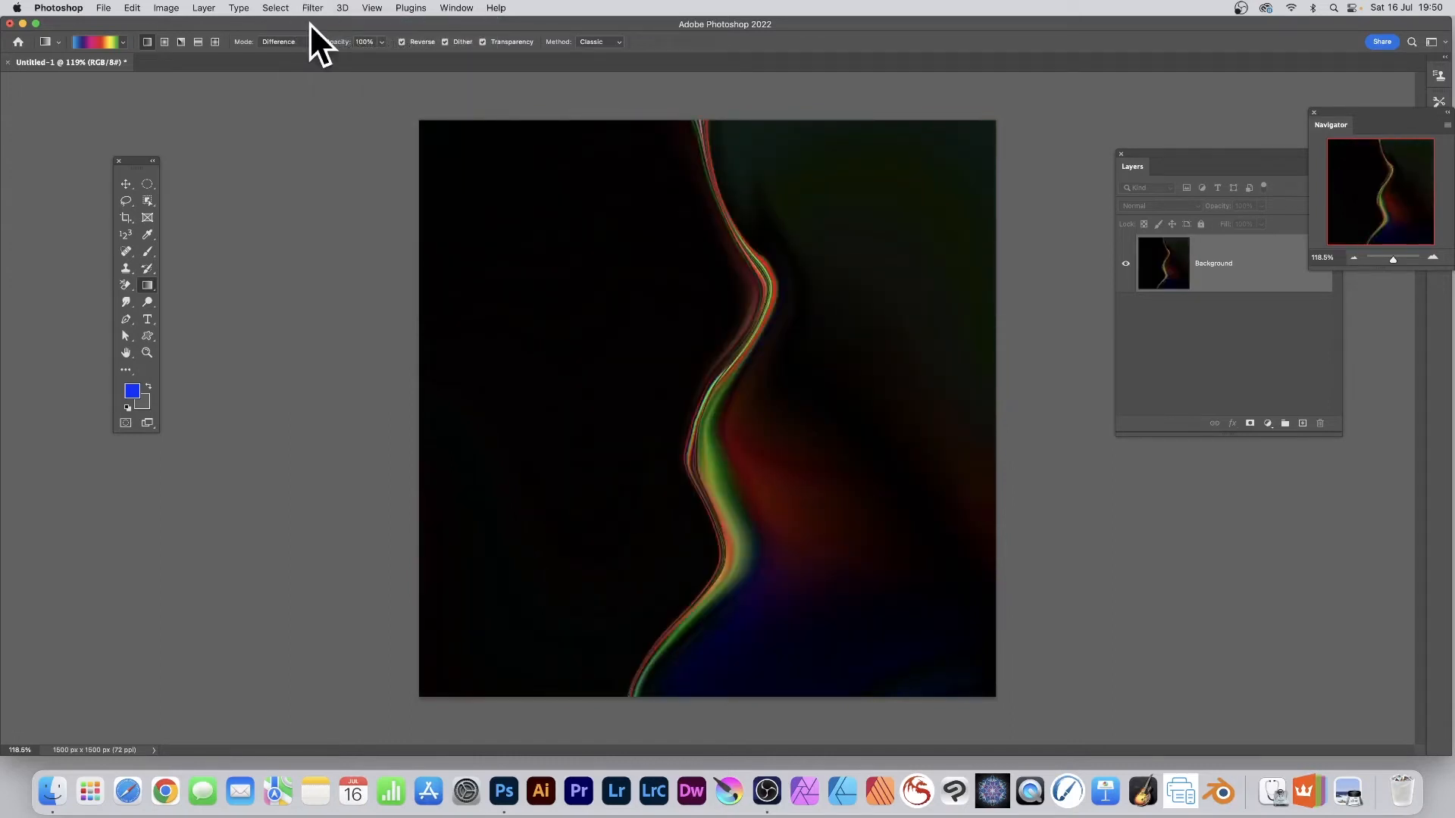
Fade the repeated Liquify result using Difference mode at about 56% opacity
{"action": "left_click", "coordinate": [134, 3]}
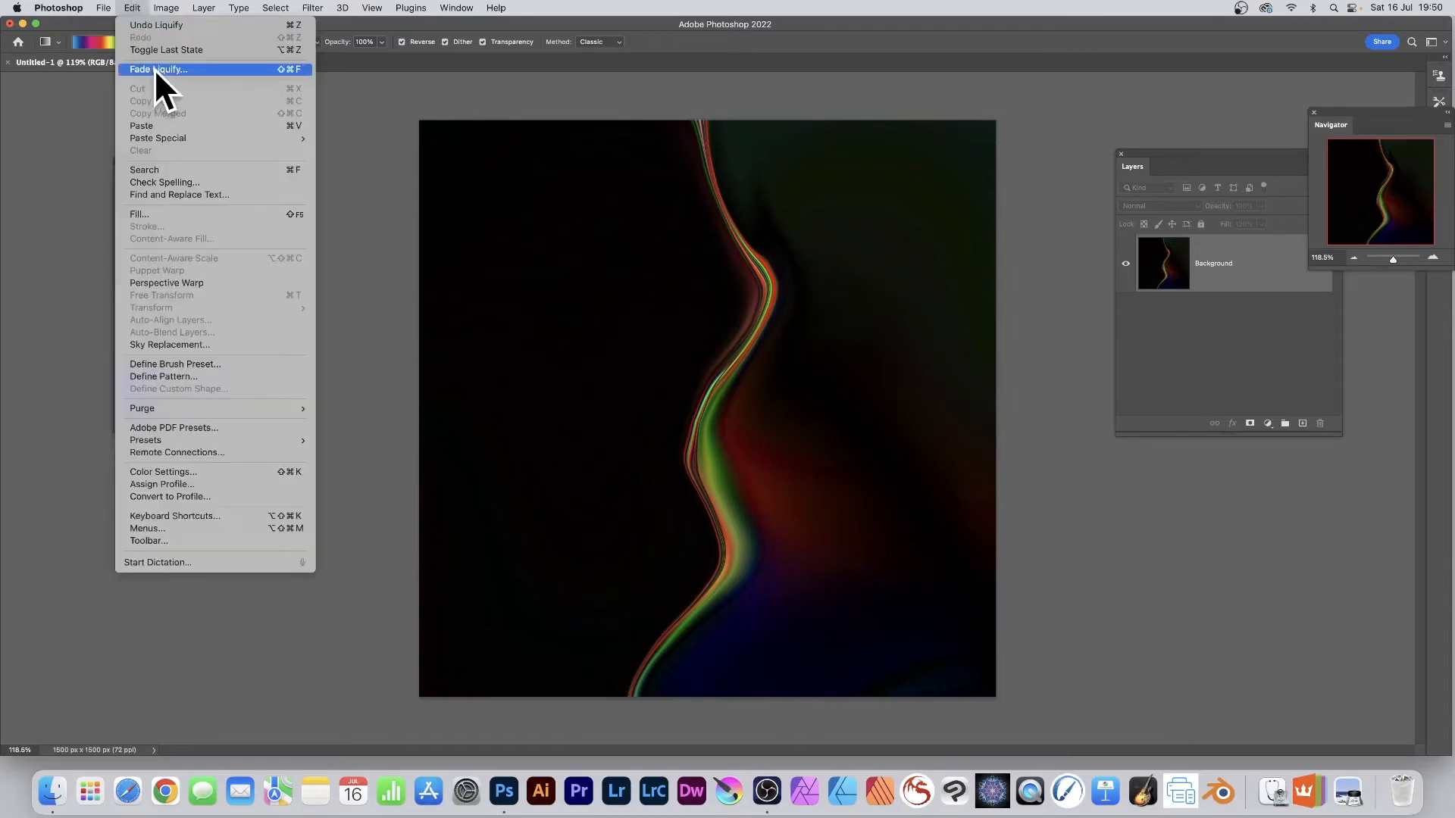
{"action": "left_click", "coordinate": [153, 68]}
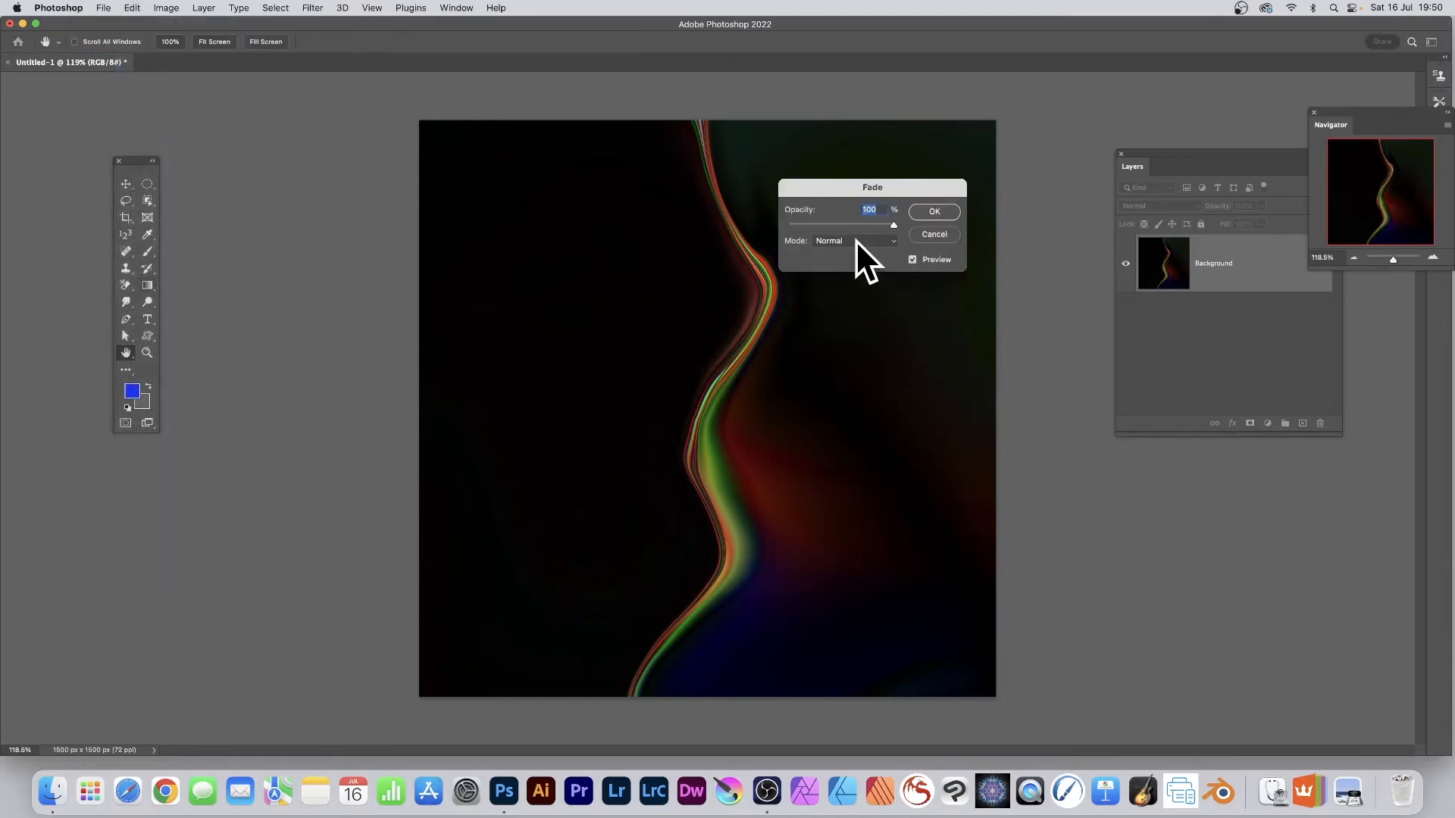
{"action": "left_click", "coordinate": [853, 241]}
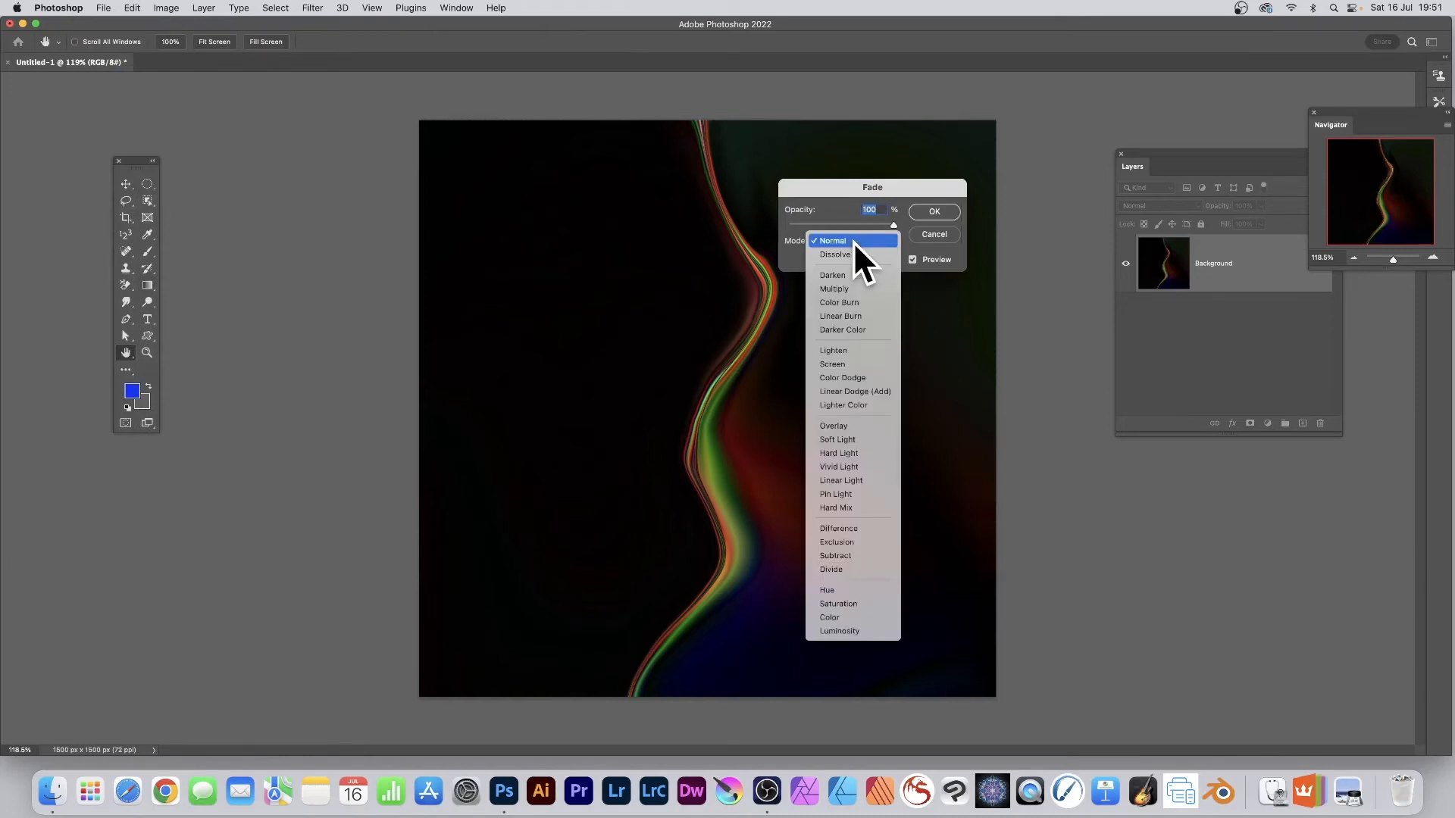
{"action": "left_click", "coordinate": [858, 528]}
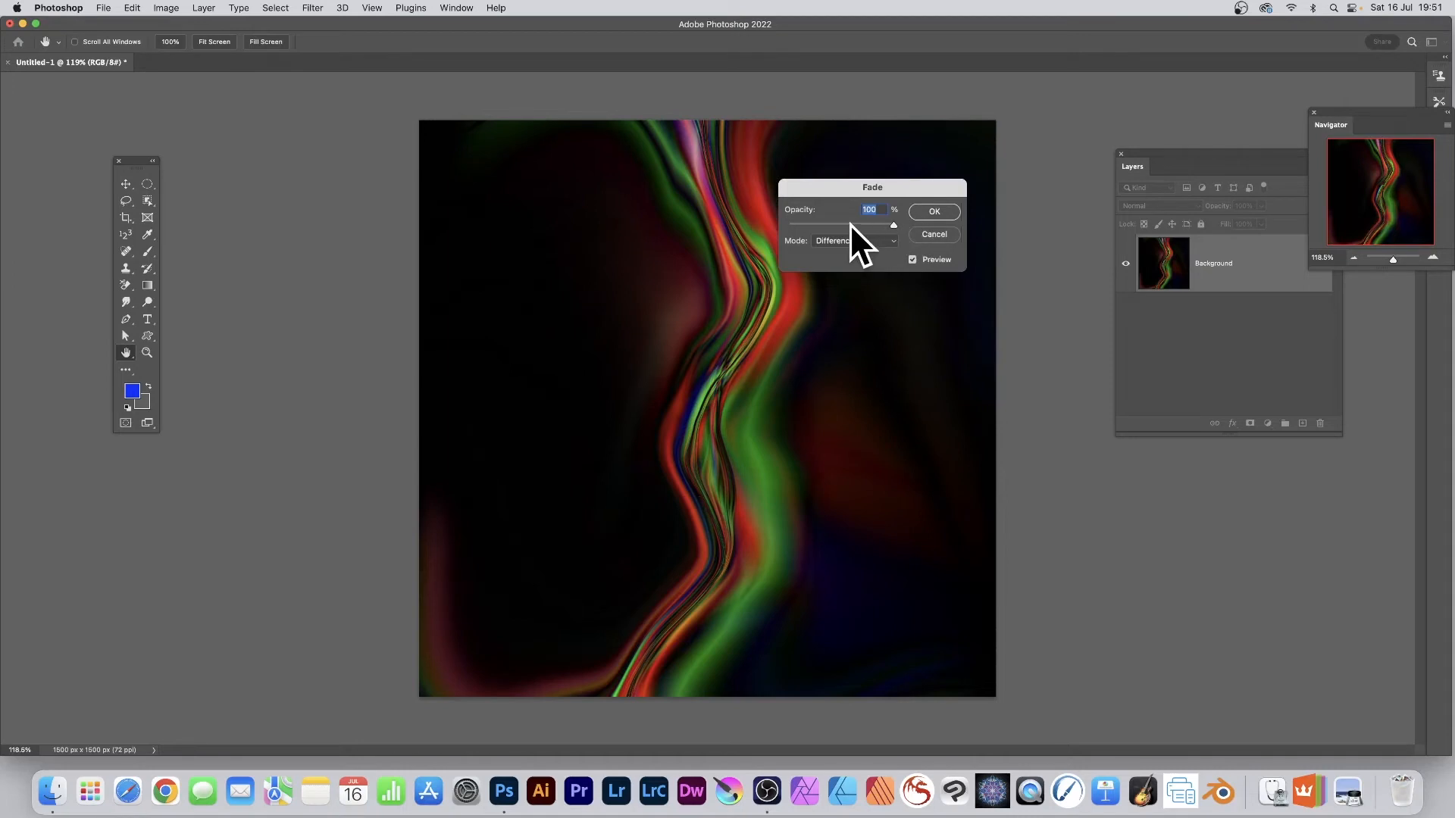
{"action": "mouse_move", "coordinate": [847, 225]}
{"action": "left_mouse_down"}
{"action": "mouse_move", "coordinate": [865, 228]}
{"action": "mouse_move", "coordinate": [846, 225]}
{"action": "left_mouse_up"}
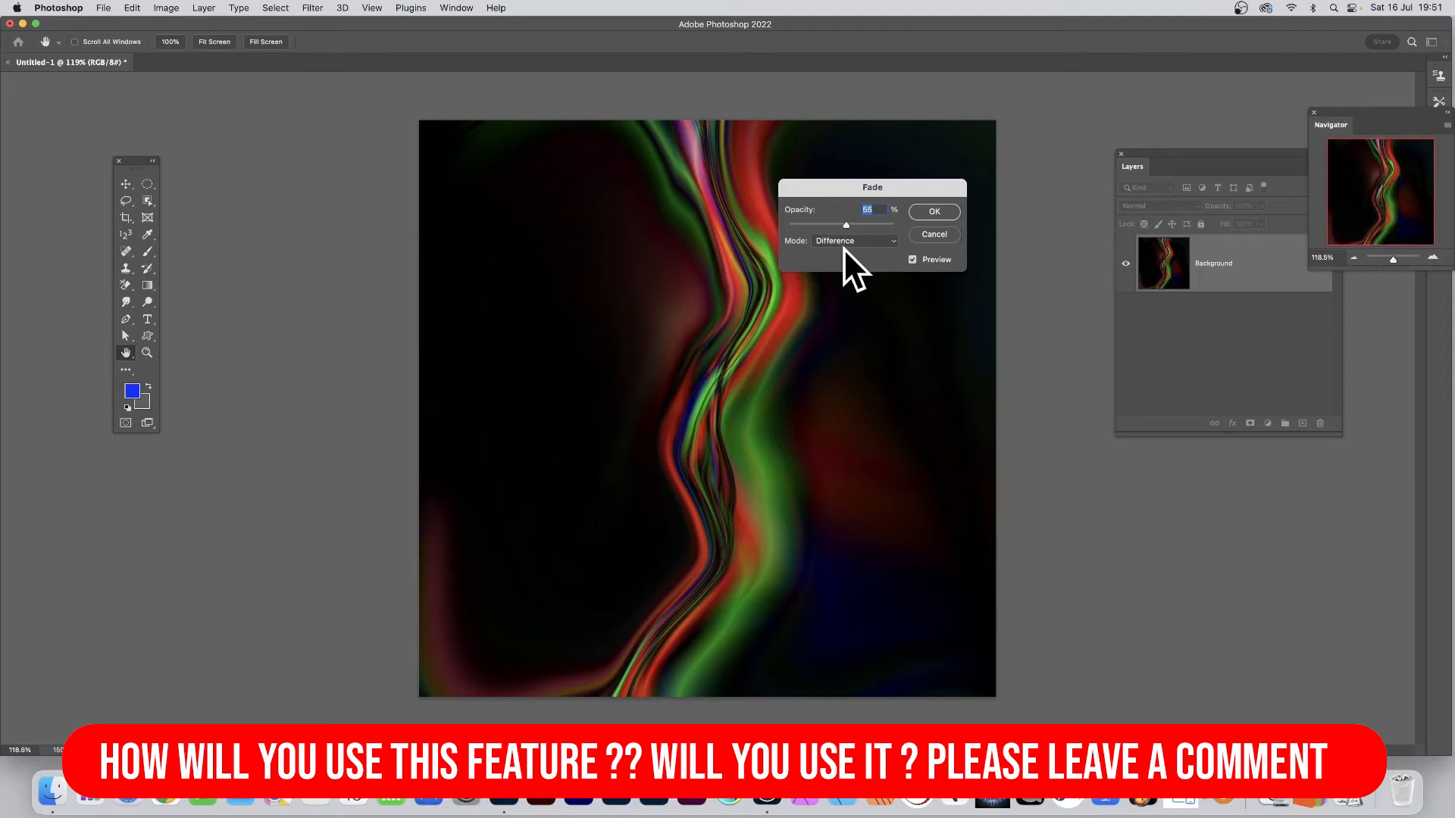
{"action": "left_click", "coordinate": [931, 210]}
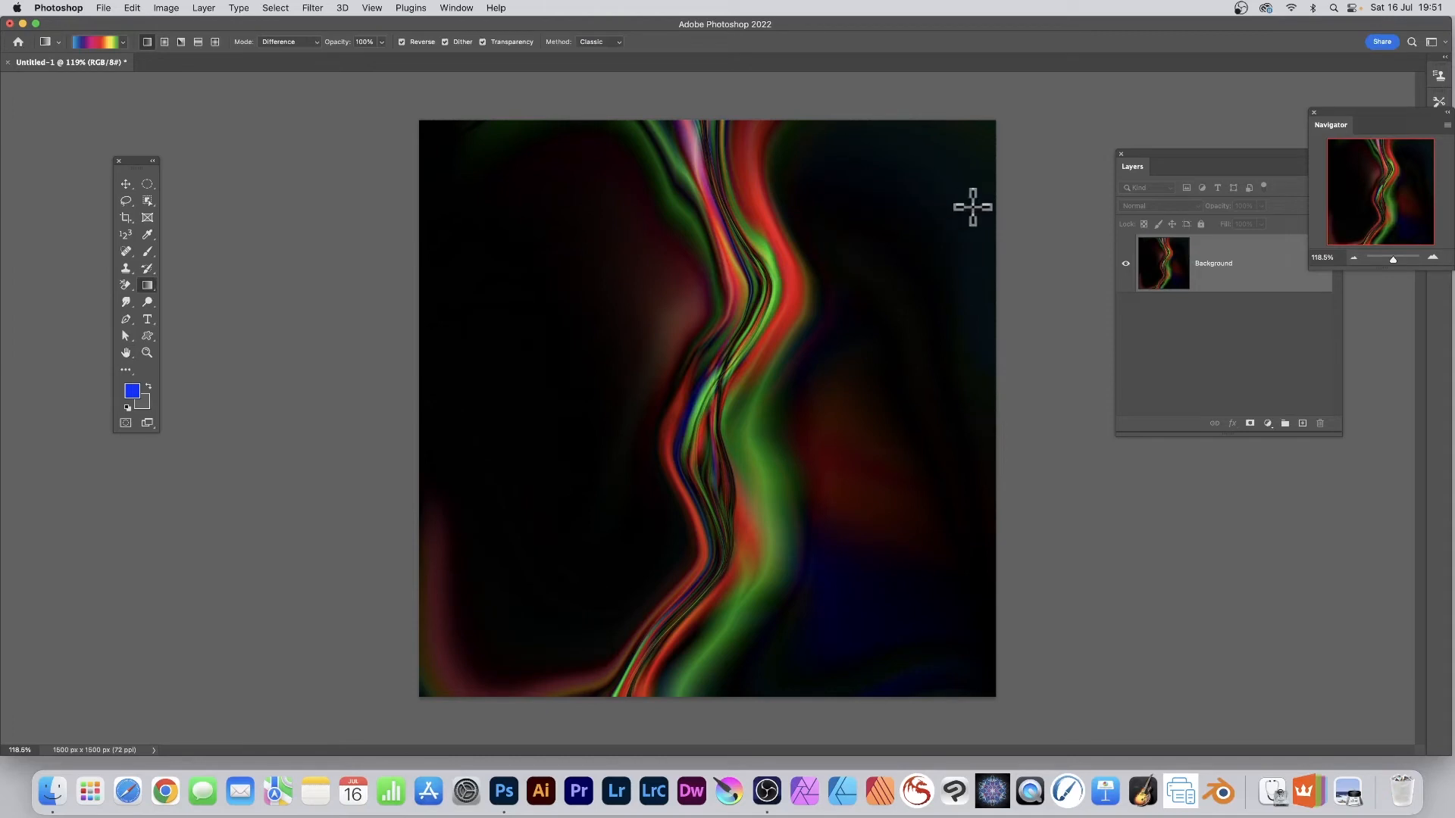
Warp the central colour band into a sharp zigzag with Liquify, and repeat the same distortion once more
{"action": "left_click", "coordinate": [311, 8]}
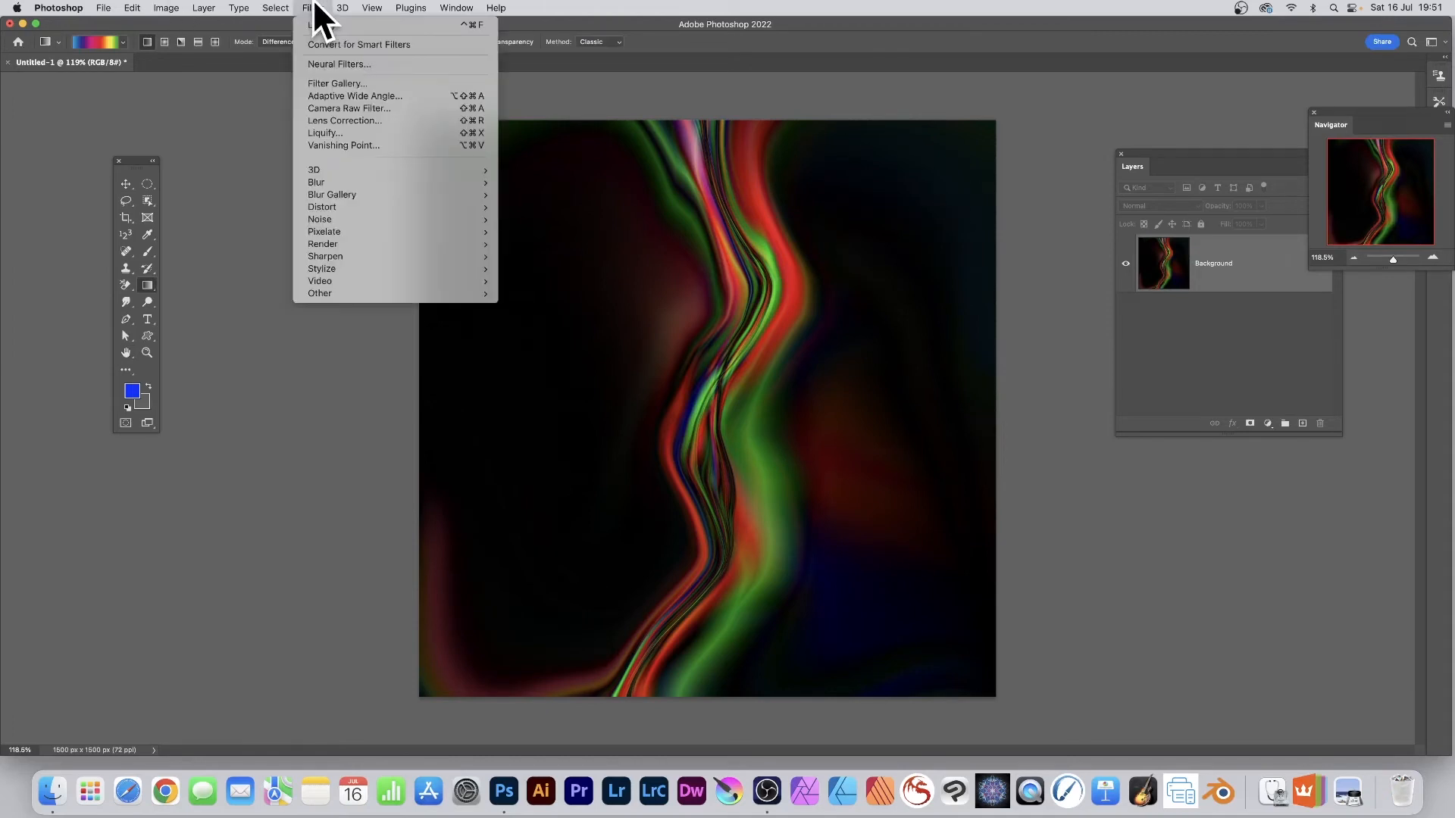
{"action": "left_click", "coordinate": [335, 135]}
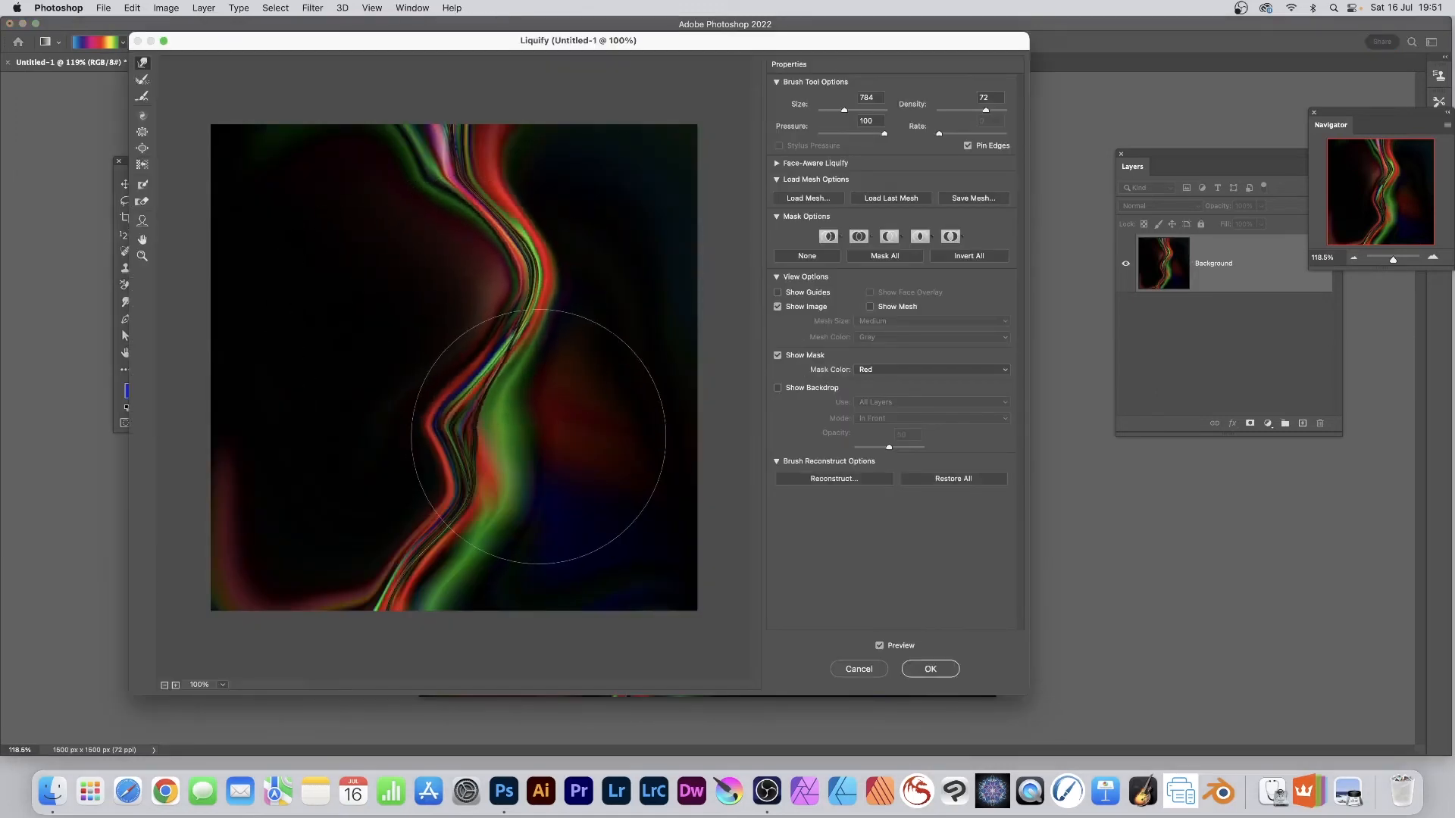
{"action": "mouse_move", "coordinate": [538, 437]}
{"action": "left_mouse_down"}
{"action": "mouse_move", "coordinate": [461, 401]}
{"action": "mouse_move", "coordinate": [493, 326]}
{"action": "mouse_move", "coordinate": [499, 351]}
{"action": "mouse_move", "coordinate": [573, 398]}
{"action": "mouse_move", "coordinate": [513, 321]}
{"action": "mouse_move", "coordinate": [426, 286]}
{"action": "mouse_move", "coordinate": [478, 264]}
{"action": "mouse_move", "coordinate": [348, 297]}
{"action": "mouse_move", "coordinate": [355, 183]}
{"action": "mouse_move", "coordinate": [503, 227]}
{"action": "left_mouse_up"}
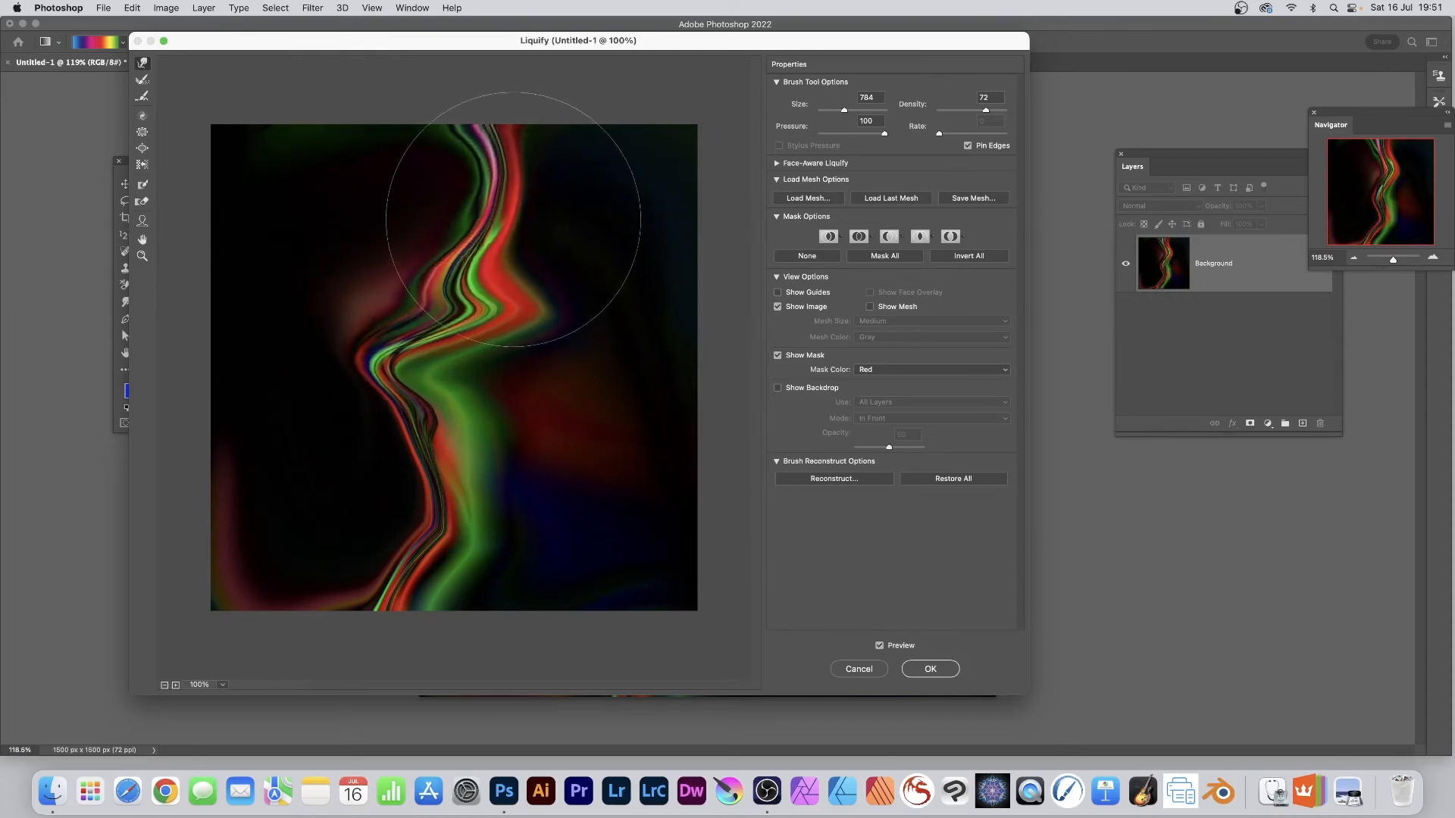
{"action": "left_click", "coordinate": [938, 671]}
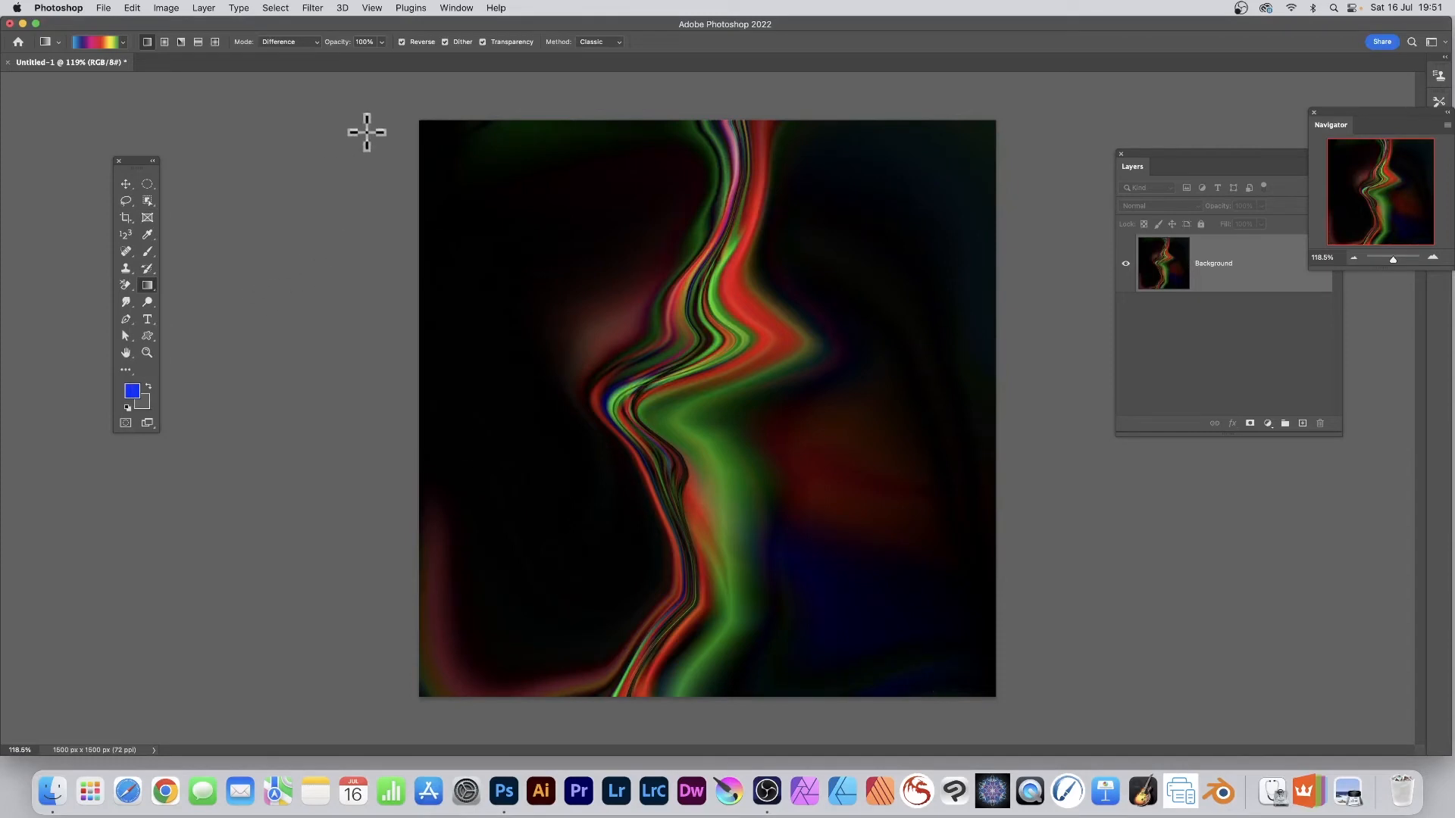
{"action": "left_click", "coordinate": [315, 7]}
{"action": "left_click", "coordinate": [317, 24]}
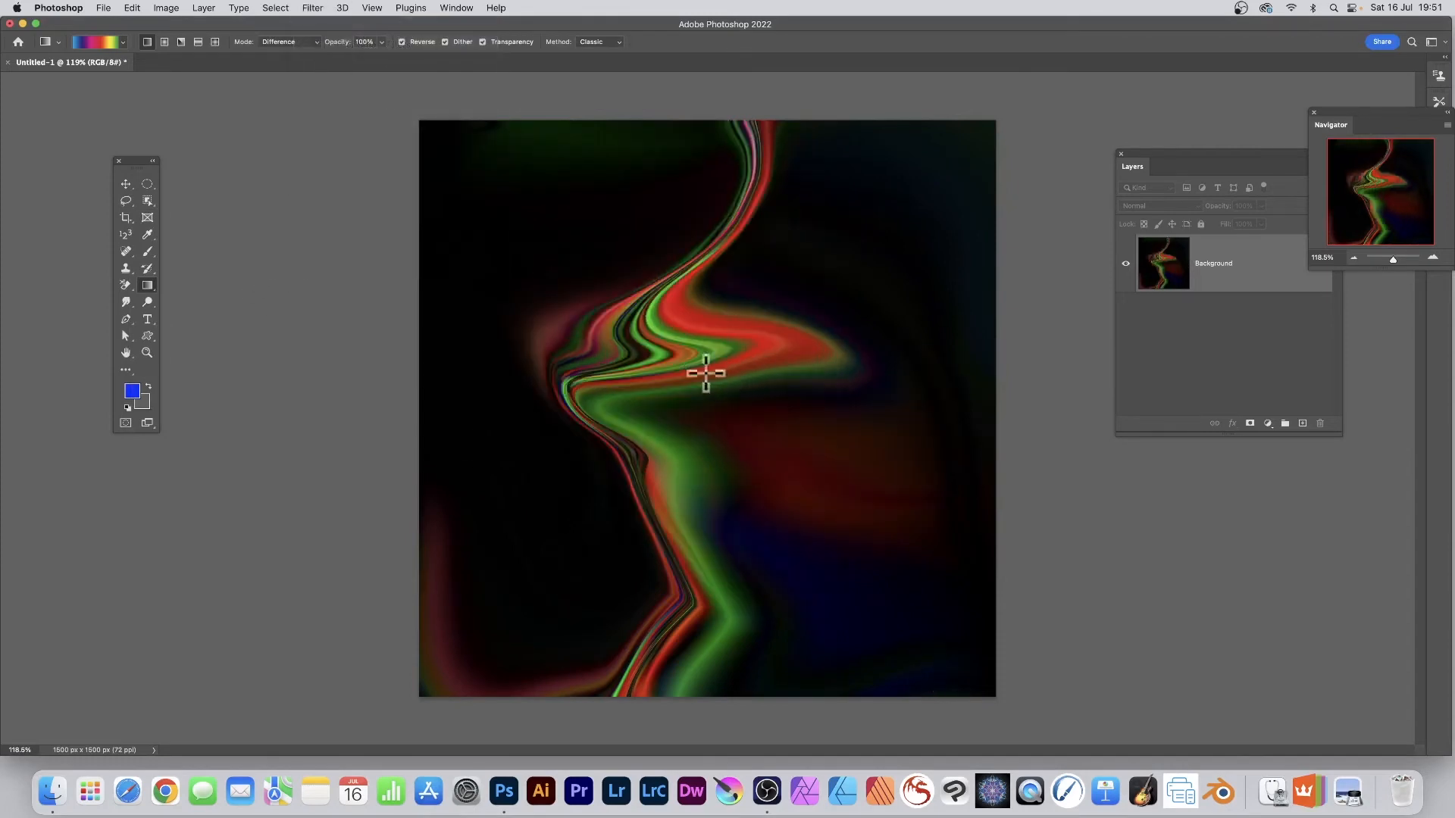
Fade the latest Liquify result using Difference mode at 100% opacity
{"action": "left_click", "coordinate": [132, 7]}
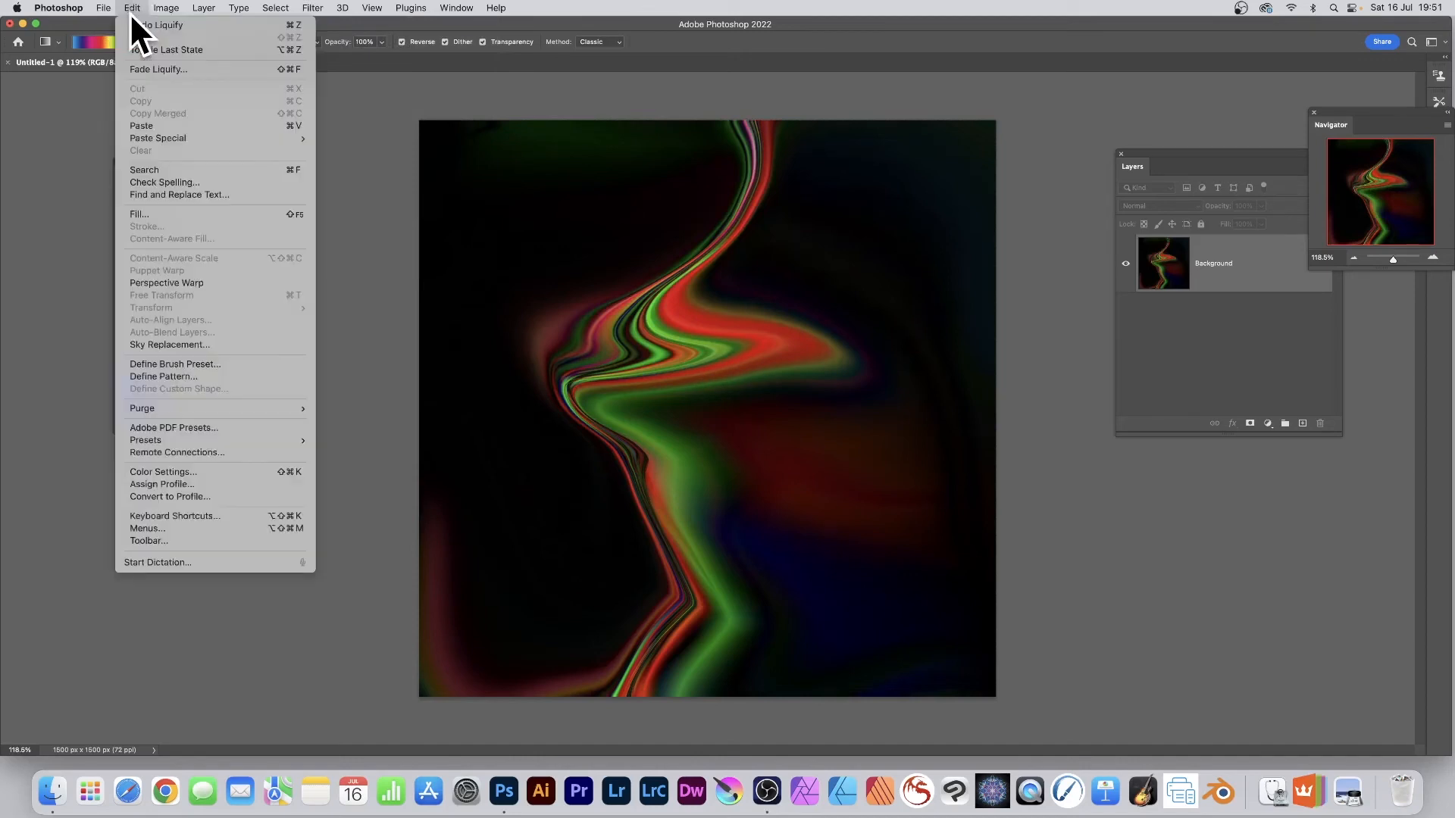
{"action": "left_click", "coordinate": [141, 70]}
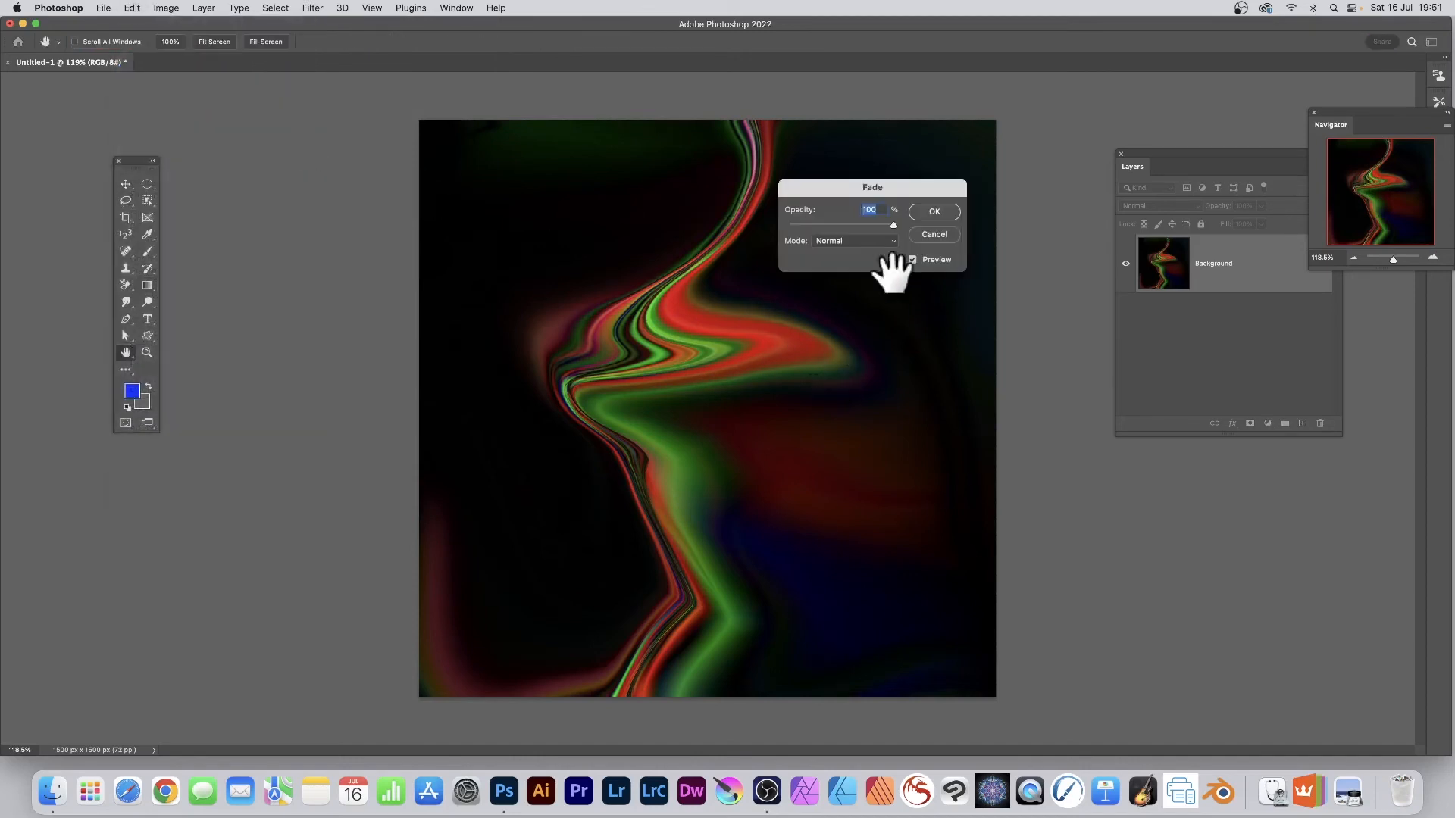
{"action": "left_click", "coordinate": [857, 240]}
{"action": "left_click", "coordinate": [846, 526]}
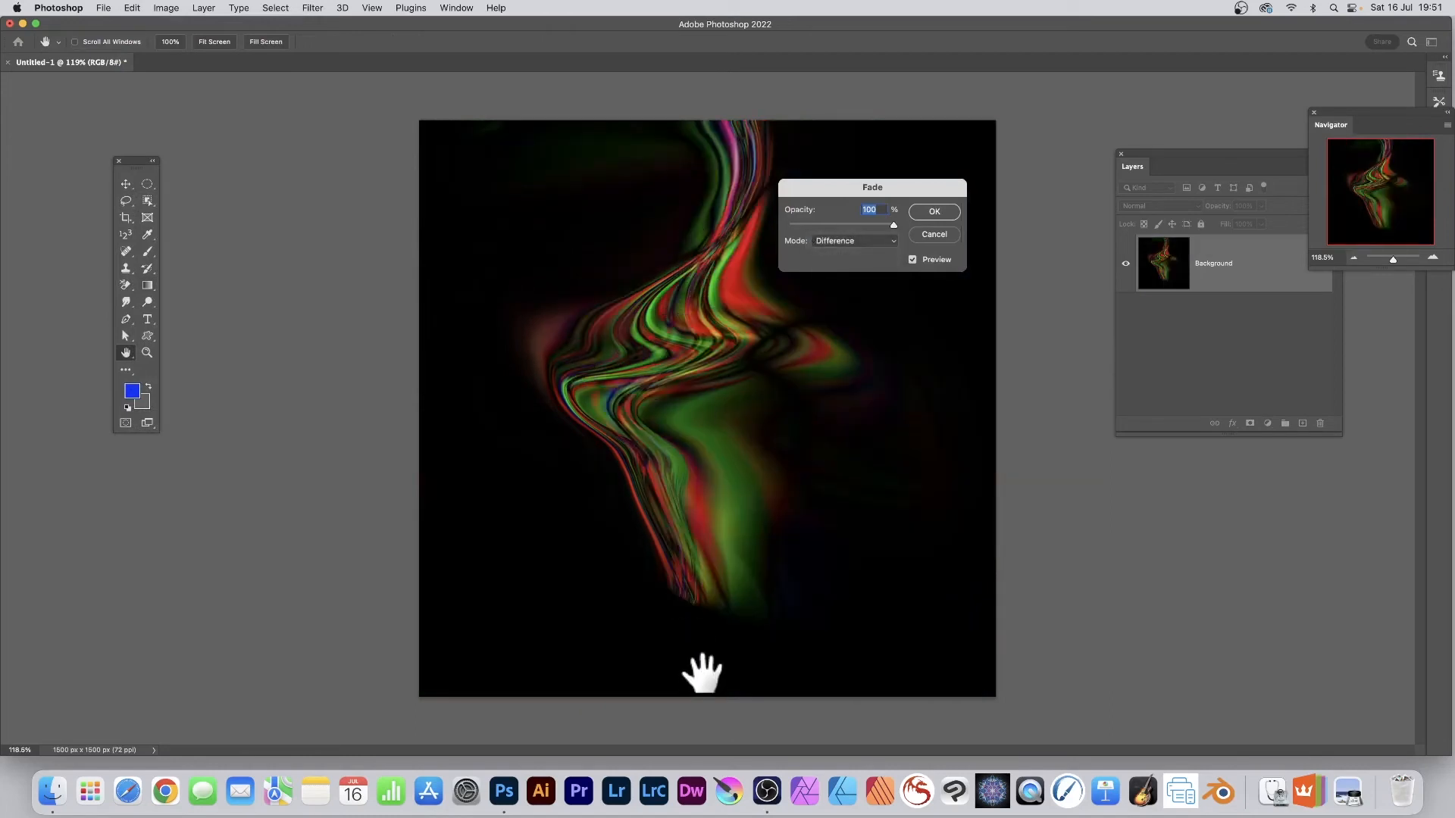
{"action": "left_click", "coordinate": [937, 212]}
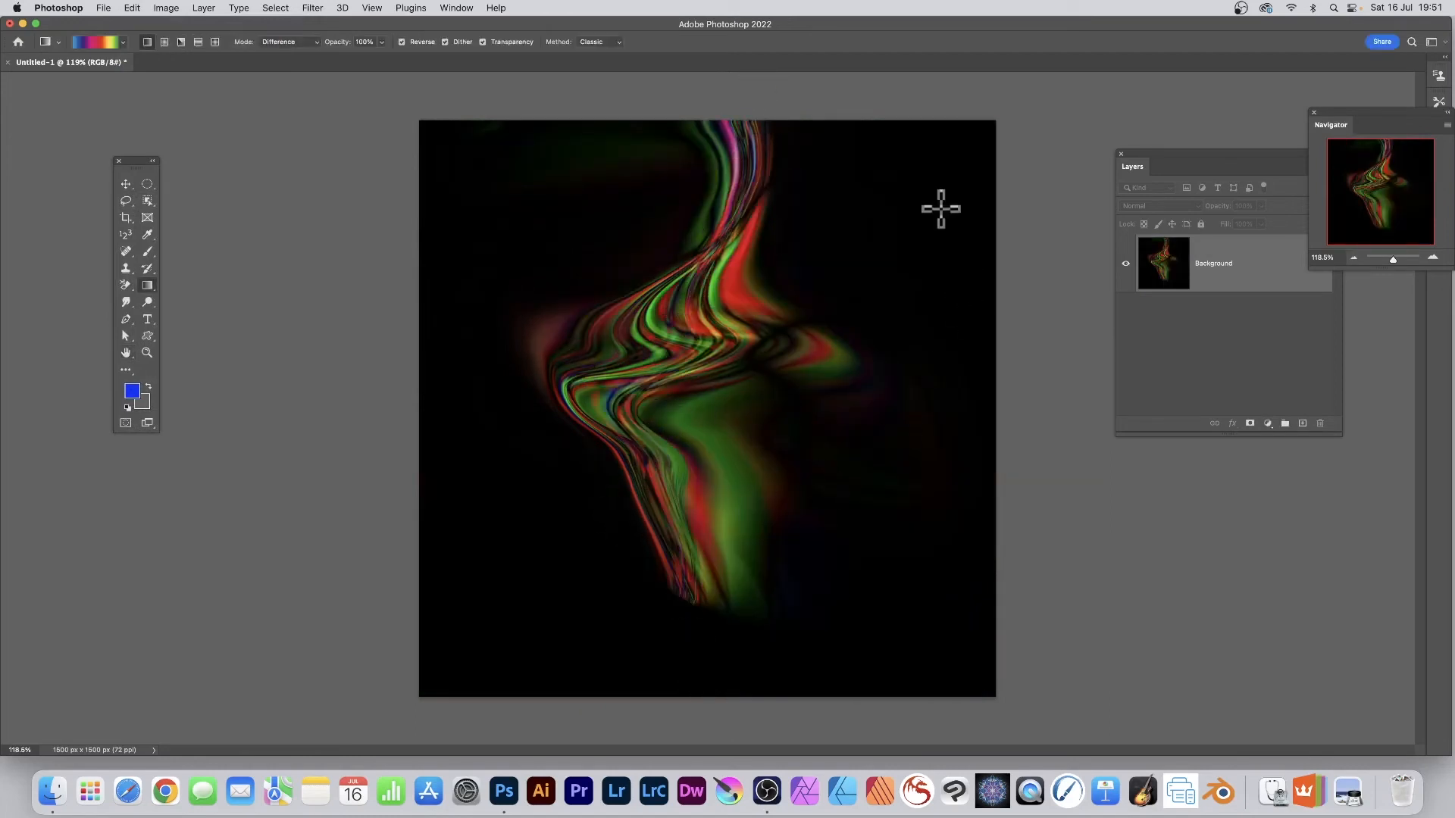
Use Liquify to stretch the shape down to the lower edge and bend its upper part to the right, and apply Auto Tone
{"action": "left_click", "coordinate": [312, 7]}
{"action": "left_click", "coordinate": [334, 134]}
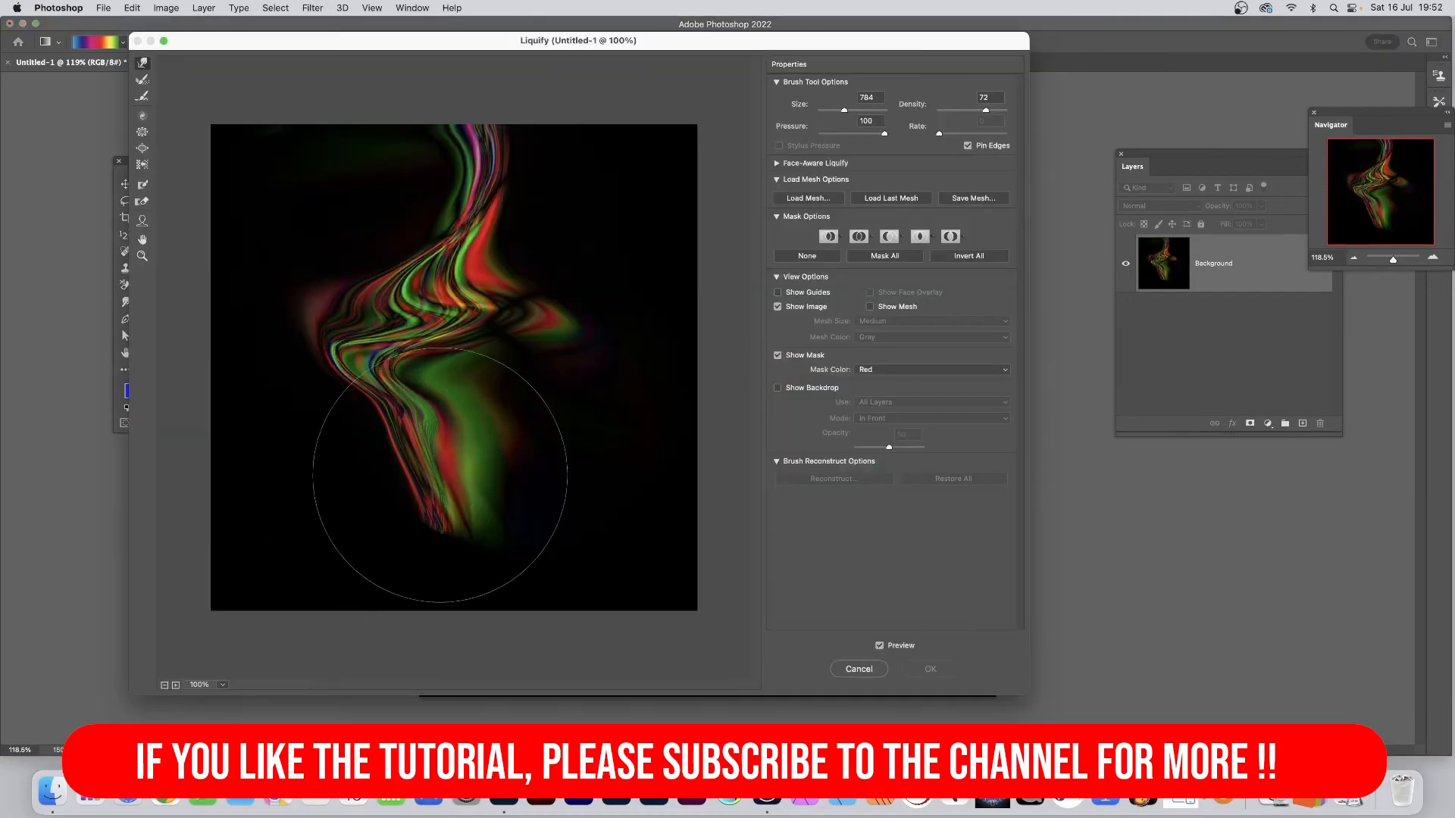
{"action": "mouse_move", "coordinate": [438, 520]}
{"action": "left_mouse_down"}
{"action": "mouse_move", "coordinate": [462, 597]}
{"action": "mouse_move", "coordinate": [496, 465]}
{"action": "mouse_move", "coordinate": [437, 496]}
{"action": "mouse_move", "coordinate": [343, 452]}
{"action": "mouse_move", "coordinate": [389, 458]}
{"action": "mouse_move", "coordinate": [535, 413]}
{"action": "mouse_move", "coordinate": [491, 427]}
{"action": "mouse_move", "coordinate": [541, 342]}
{"action": "mouse_move", "coordinate": [495, 259]}
{"action": "mouse_move", "coordinate": [470, 255]}
{"action": "mouse_move", "coordinate": [579, 337]}
{"action": "mouse_move", "coordinate": [571, 352]}
{"action": "mouse_move", "coordinate": [317, 315]}
{"action": "mouse_move", "coordinate": [345, 316]}
{"action": "mouse_move", "coordinate": [452, 214]}
{"action": "mouse_move", "coordinate": [463, 220]}
{"action": "mouse_move", "coordinate": [433, 197]}
{"action": "mouse_move", "coordinate": [478, 201]}
{"action": "mouse_move", "coordinate": [438, 186]}
{"action": "mouse_move", "coordinate": [477, 170]}
{"action": "mouse_move", "coordinate": [515, 209]}
{"action": "mouse_move", "coordinate": [530, 169]}
{"action": "left_mouse_up"}
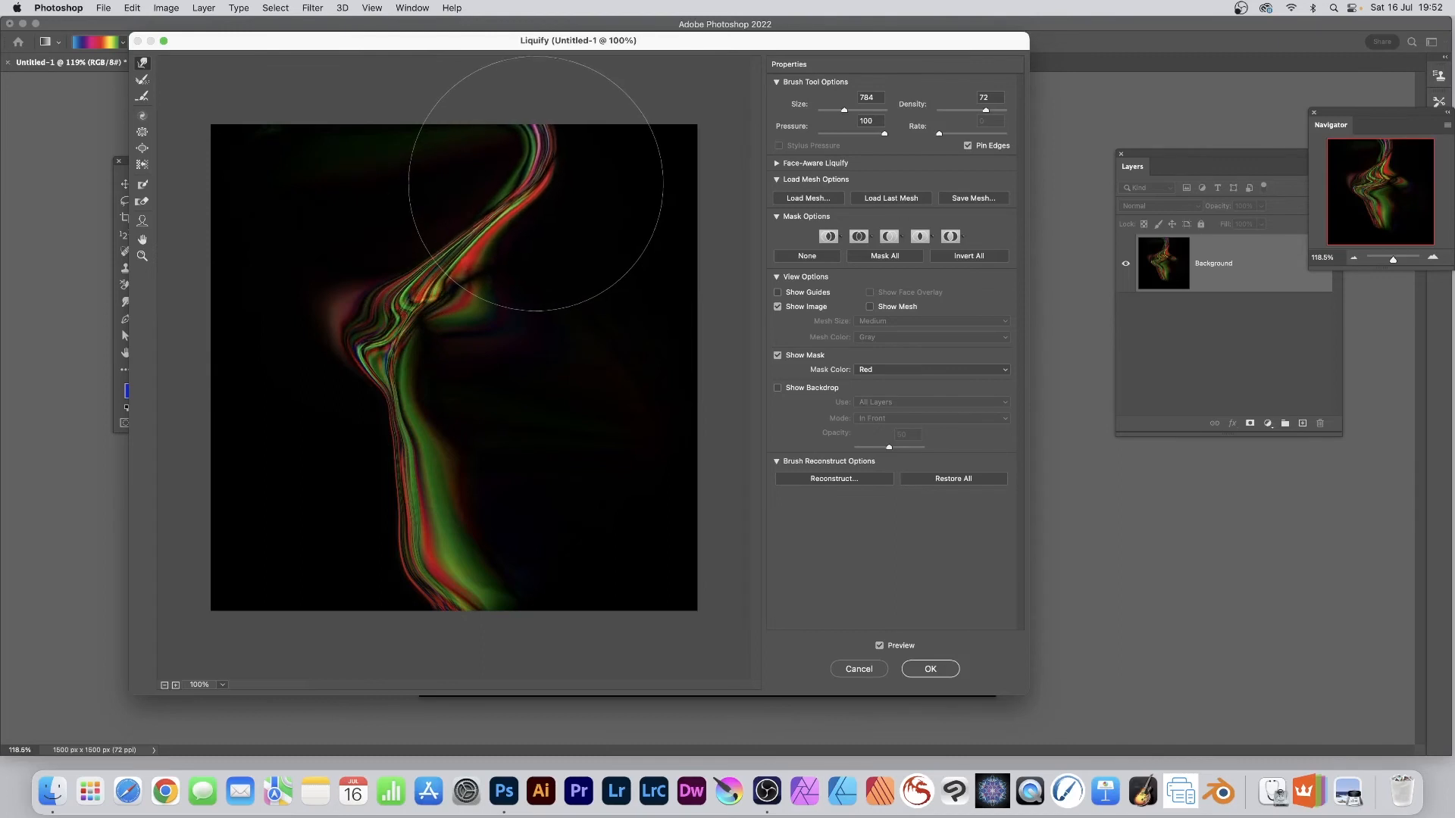
{"action": "left_click", "coordinate": [939, 672]}
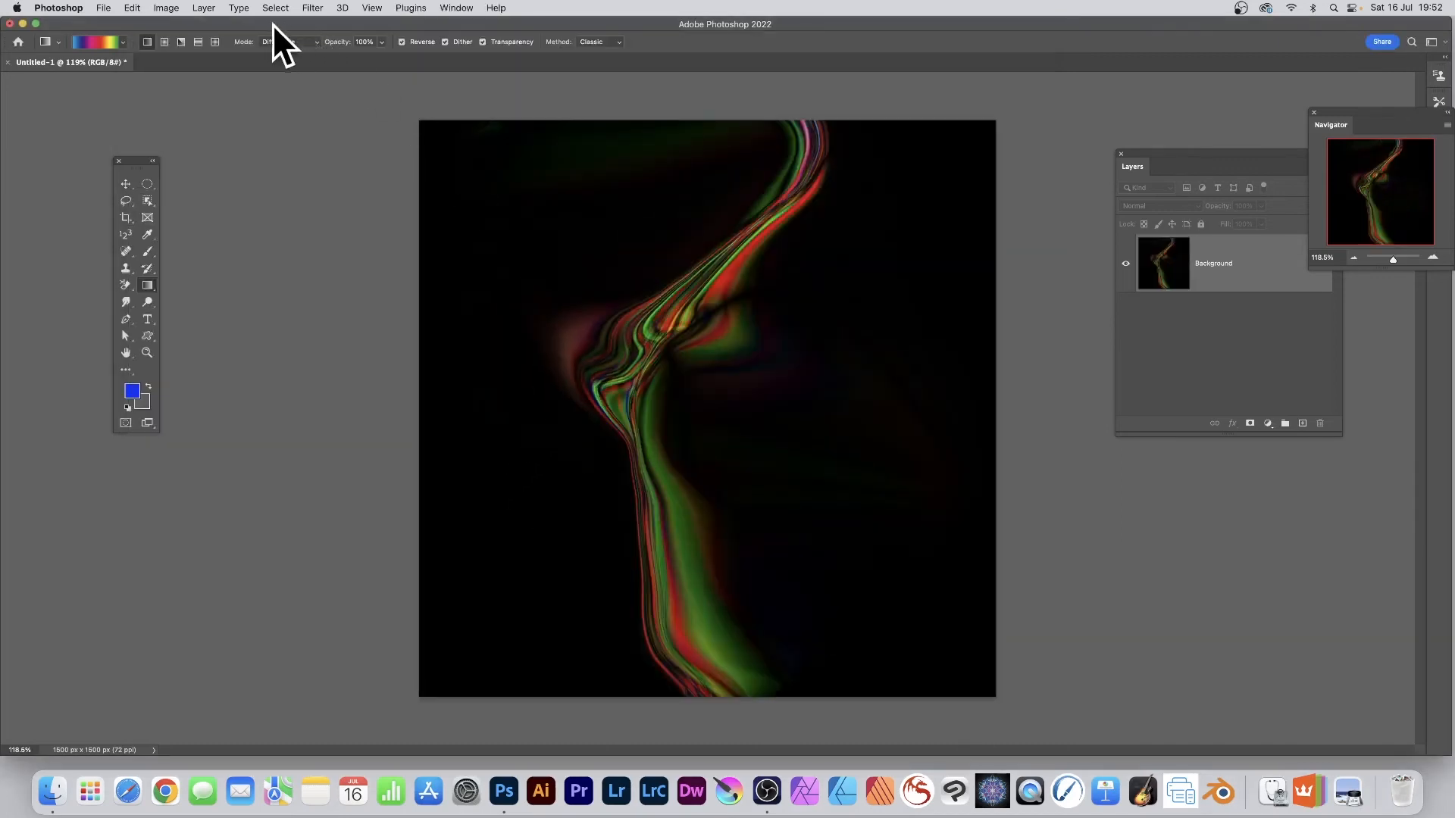
{"action": "left_click", "coordinate": [166, 7]}
{"action": "left_click", "coordinate": [186, 61]}
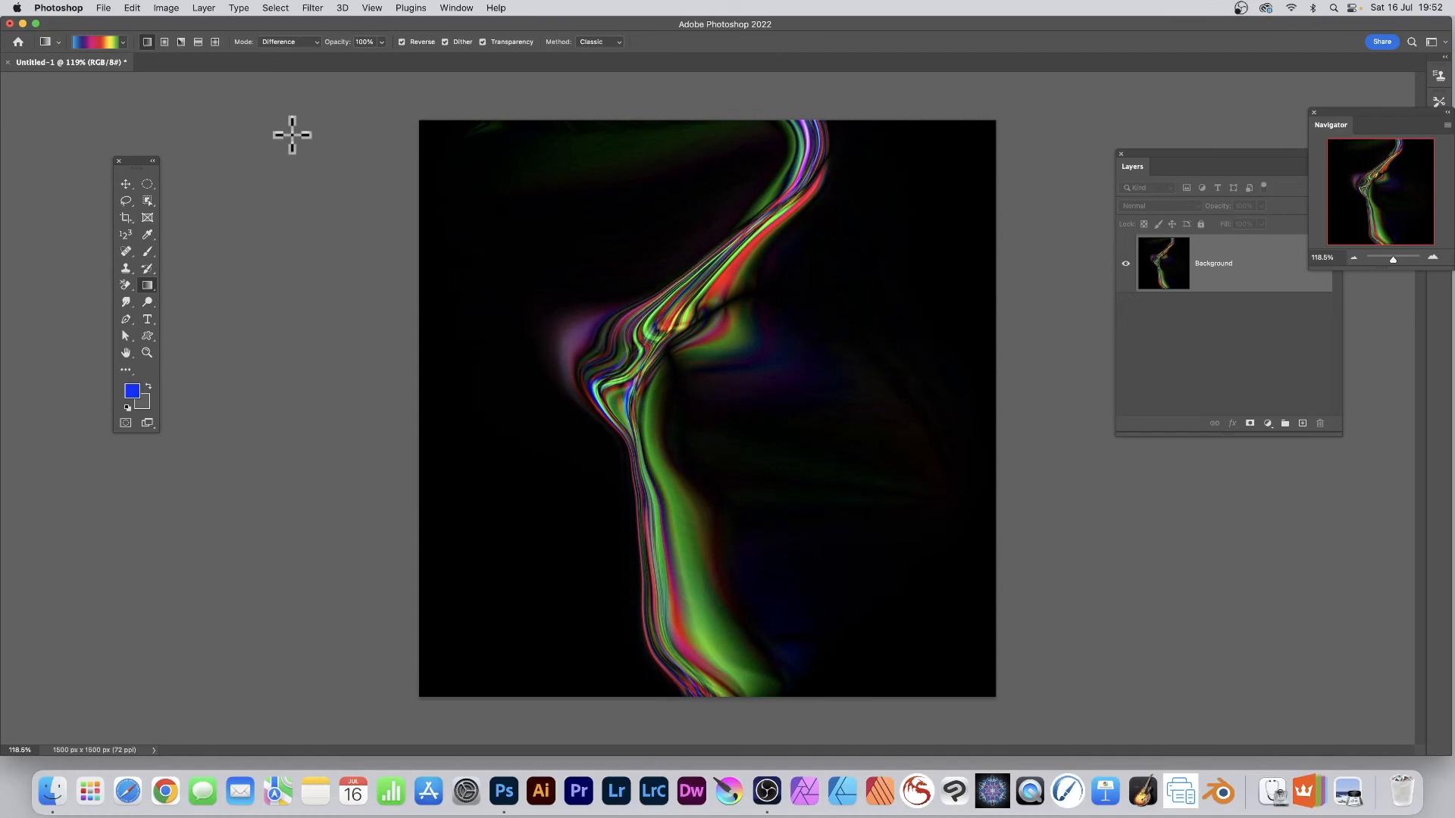
Apply the Oil Paint filter with Stylization 9.3, Cleanliness 7.8, Scale 9.7 and Bristle Detail 9.7, with Lighting off
{"action": "left_click", "coordinate": [316, 7]}
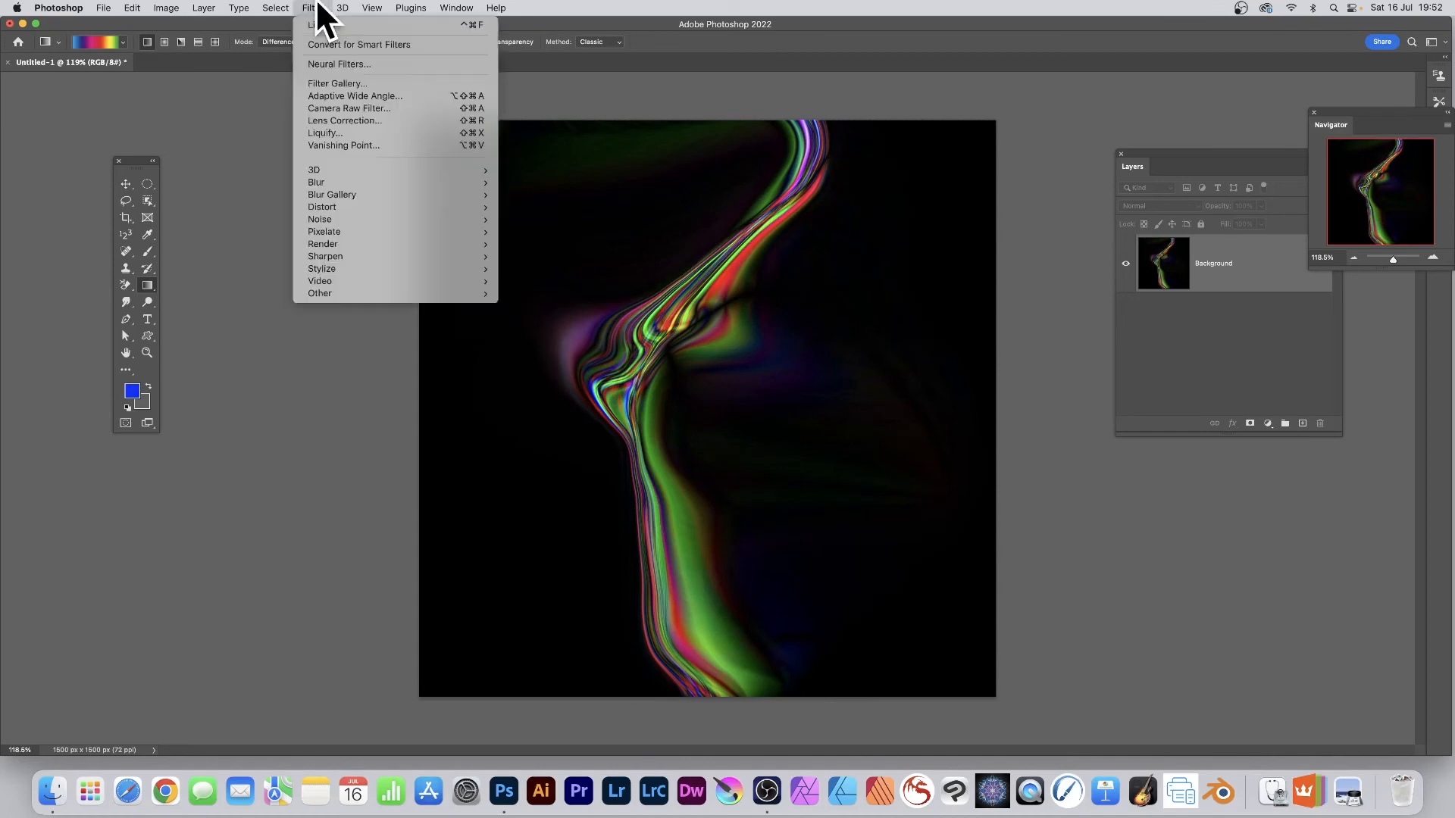
{"action": "mouse_move", "coordinate": [331, 267]}
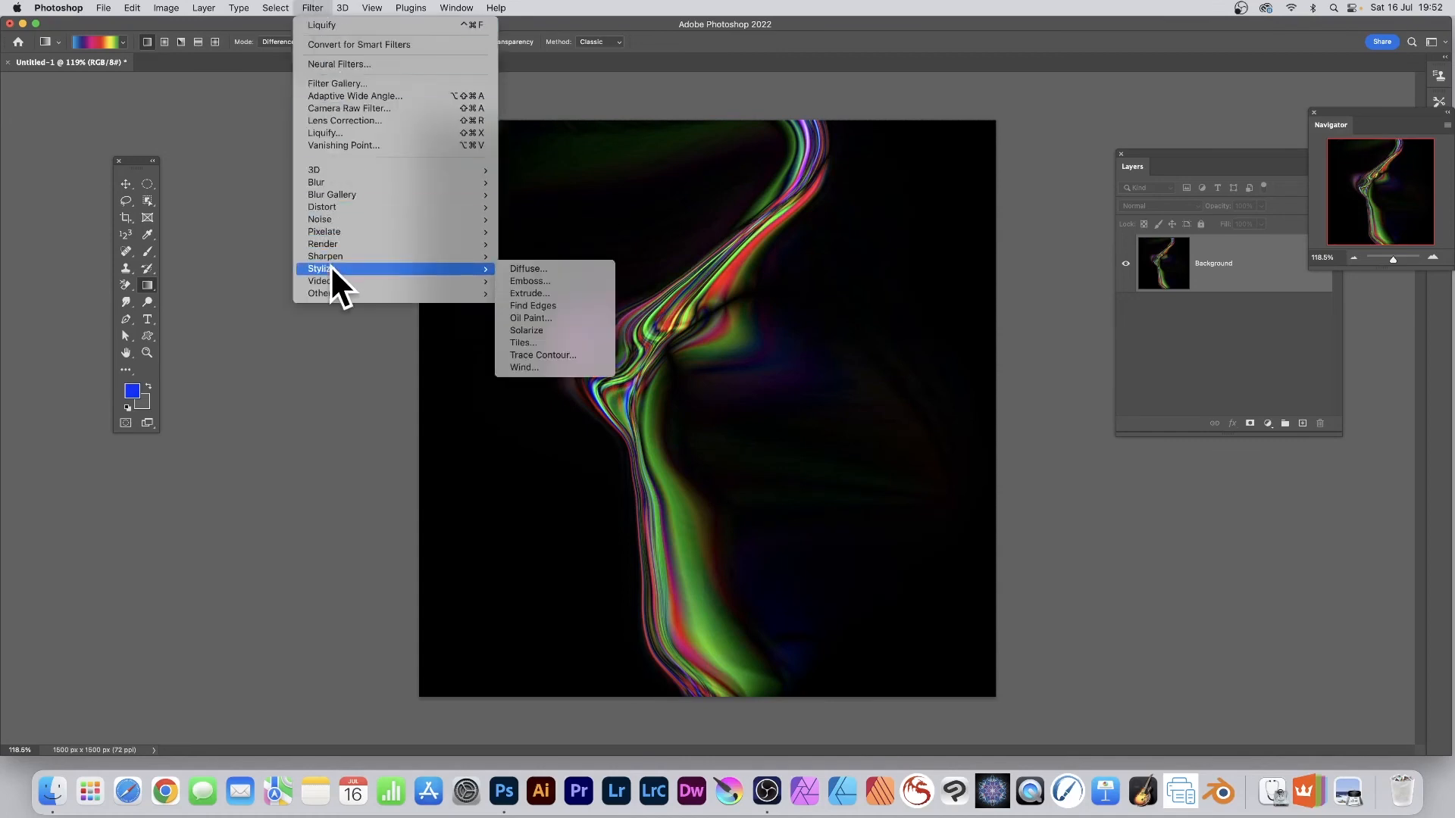
{"action": "left_click", "coordinate": [556, 317]}
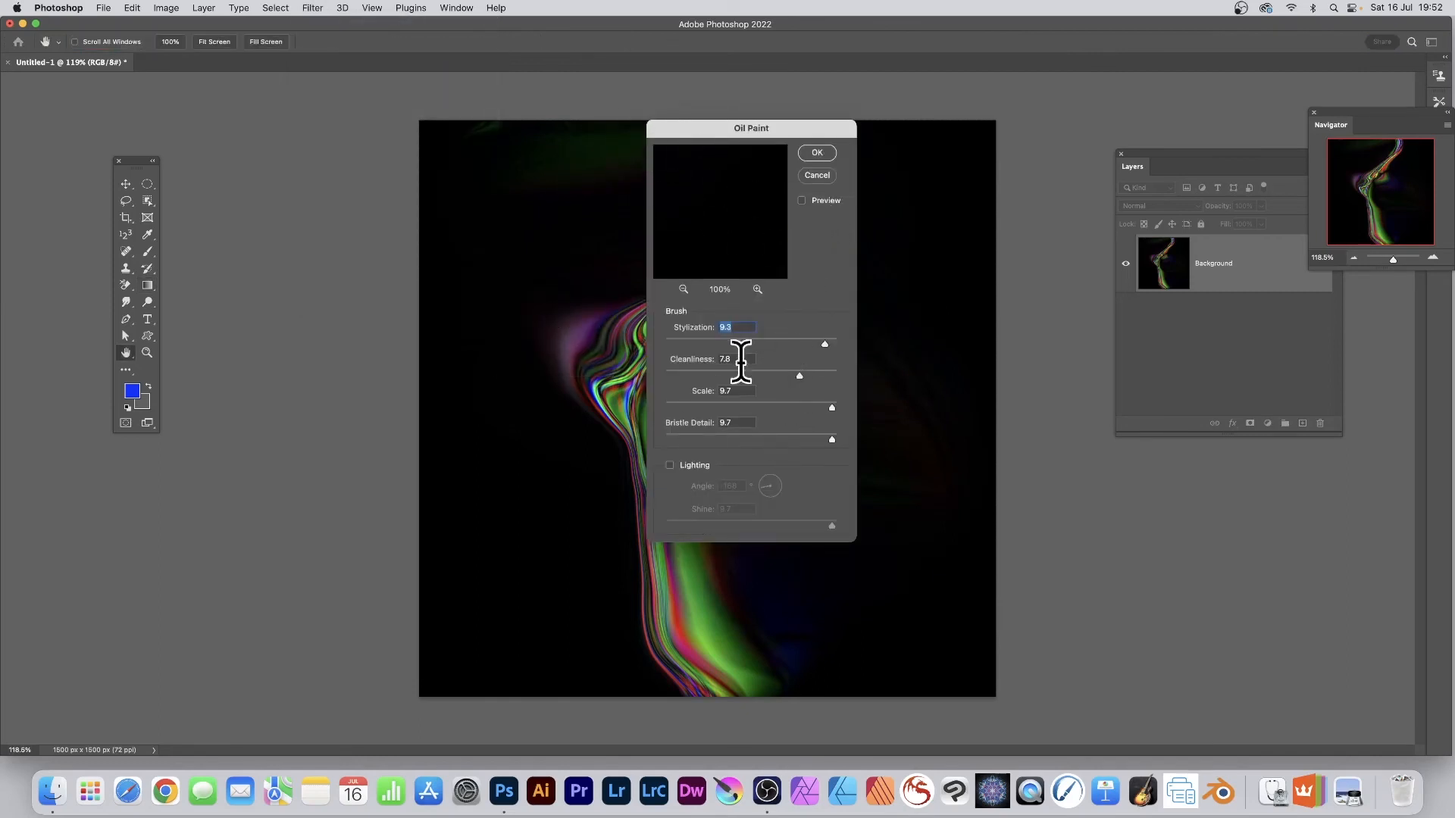
{"action": "left_click", "coordinate": [826, 151]}
{"action": "key", "text": "g"}
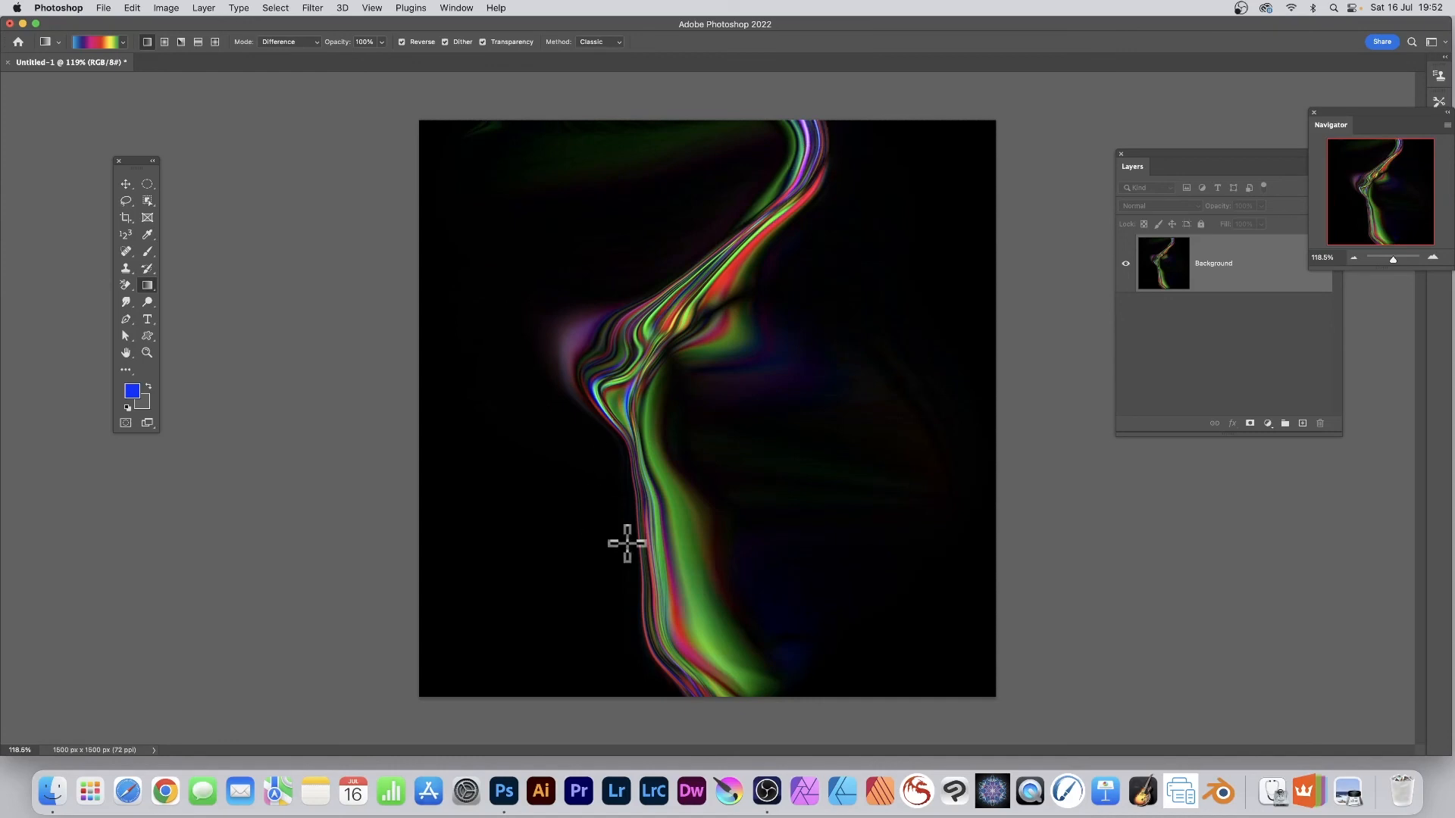
Brighten the image with Levels, setting the white input level to 201 and the midtones to 1.13
{"action": "left_click", "coordinate": [166, 8]}
{"action": "mouse_move", "coordinate": [168, 43]}
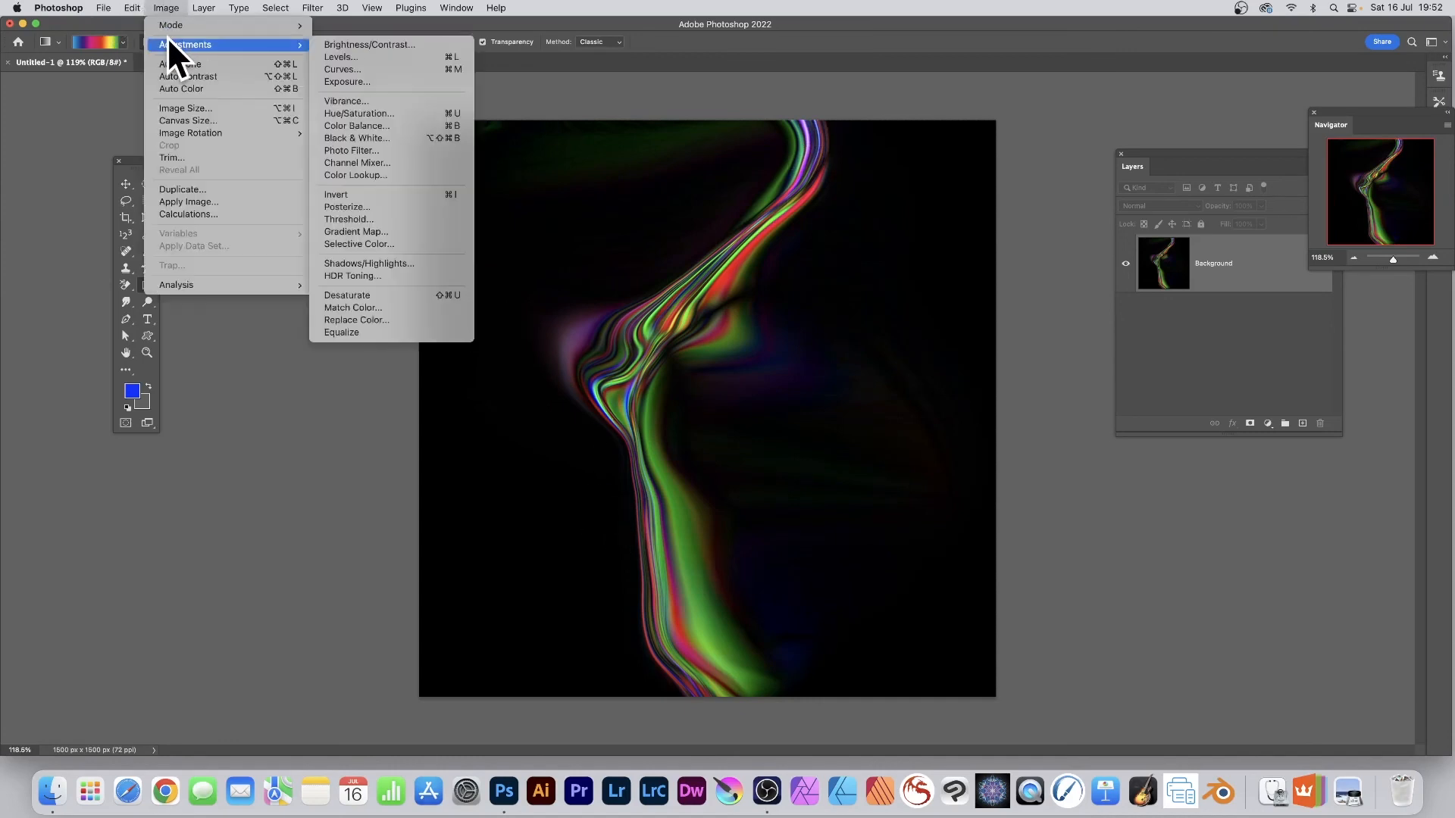
{"action": "left_click", "coordinate": [342, 57]}
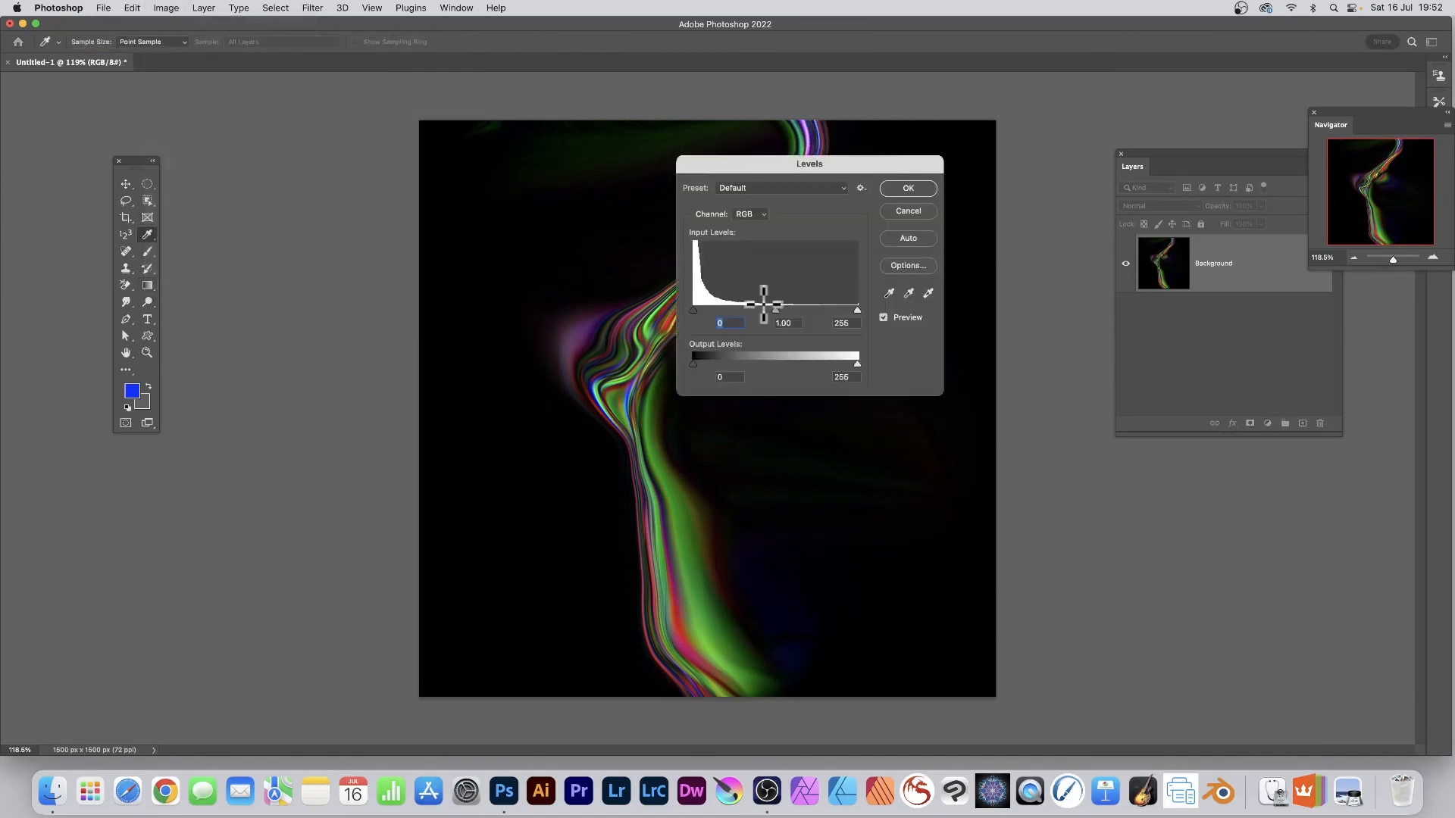
{"action": "left_click_drag", "start_coordinate": [857, 310], "coordinate": [752, 311]}
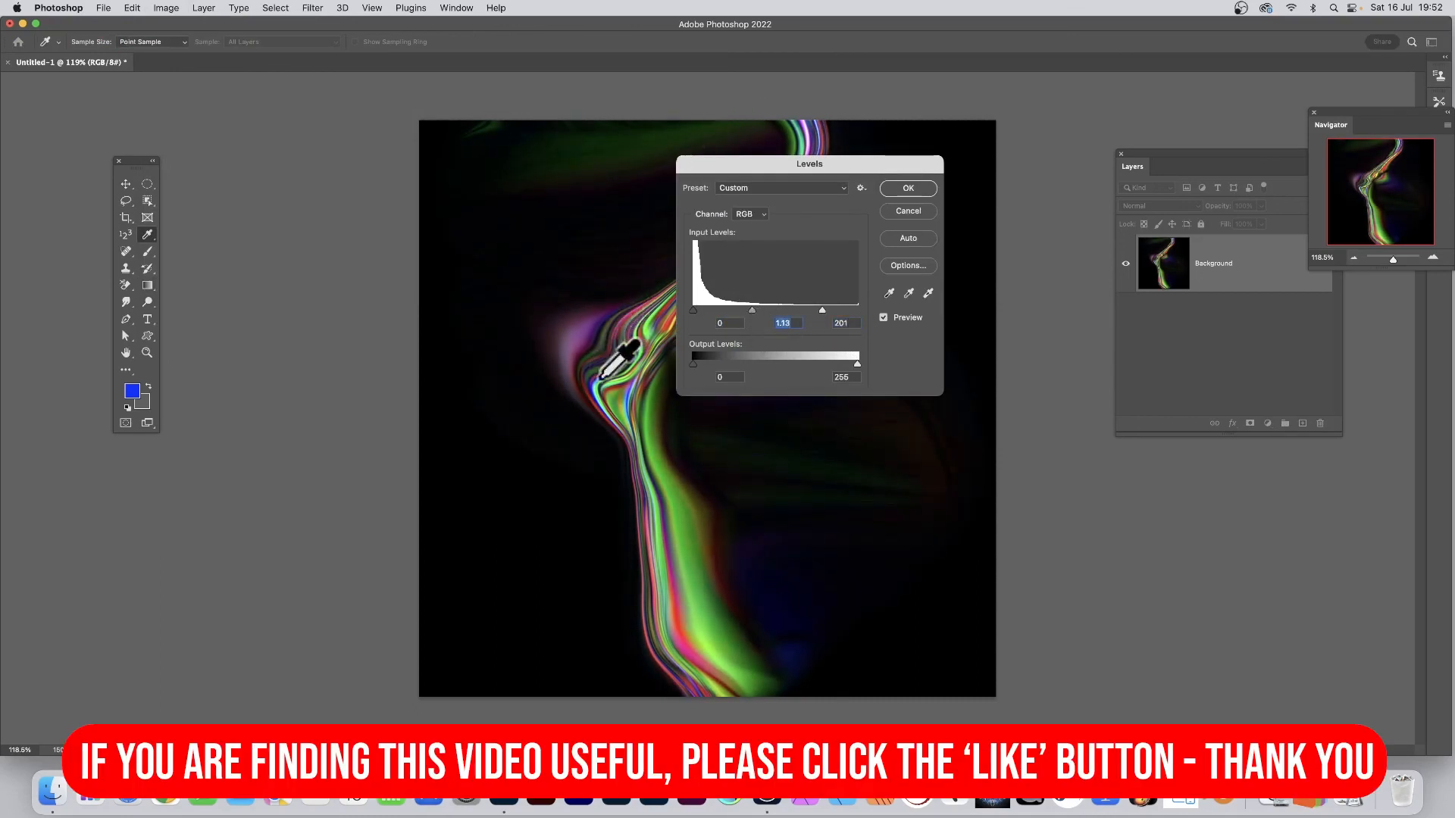
{"action": "left_click", "coordinate": [906, 188]}
{"action": "key", "text": "g"}
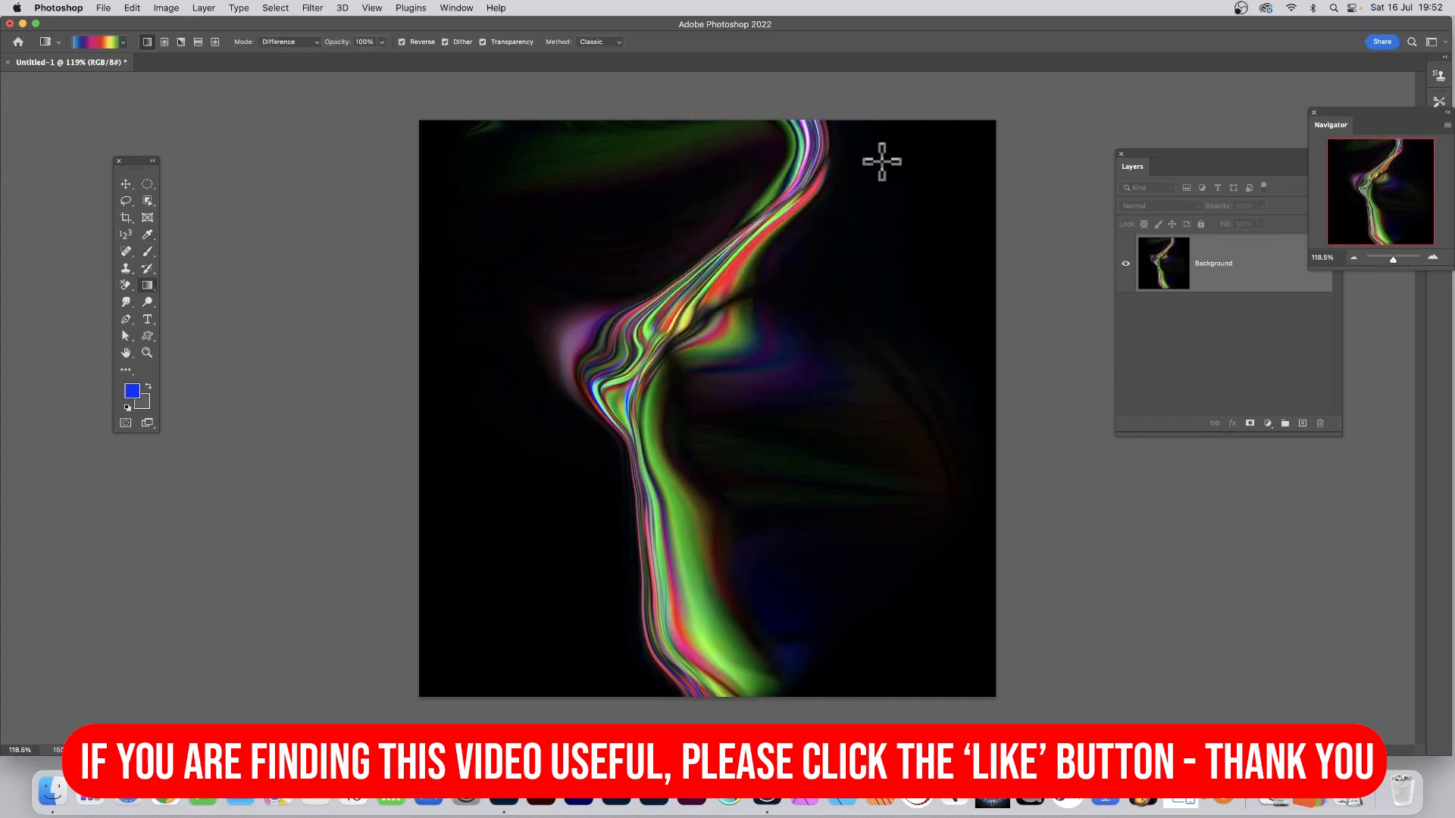